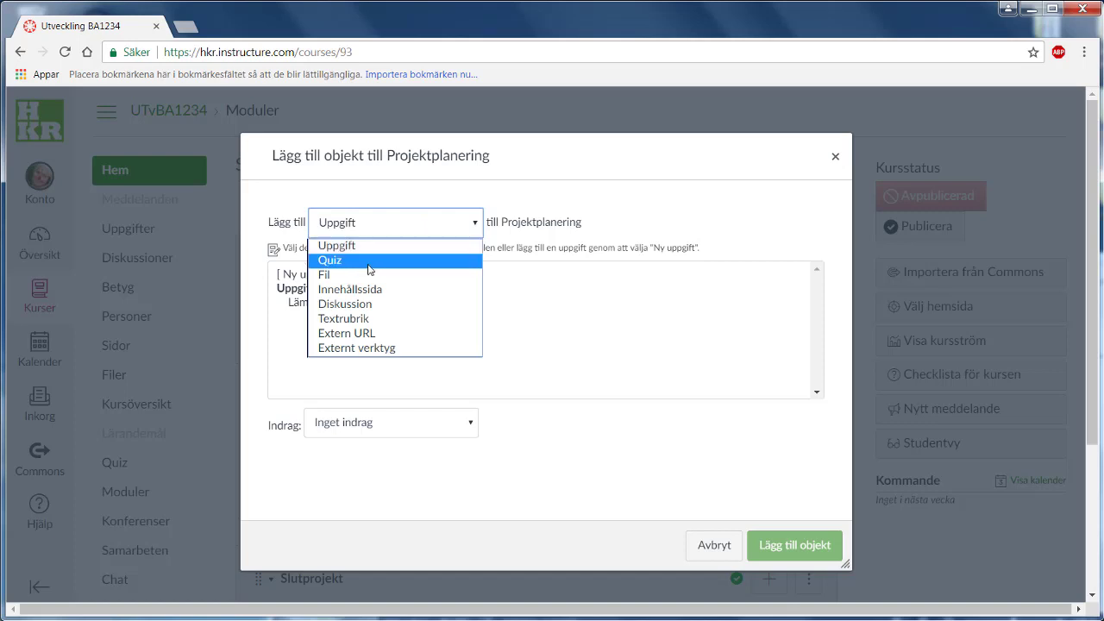
- Add a new quiz named Fikapaus to the Projektplanering module in the Uppgifter group
click(366, 260)
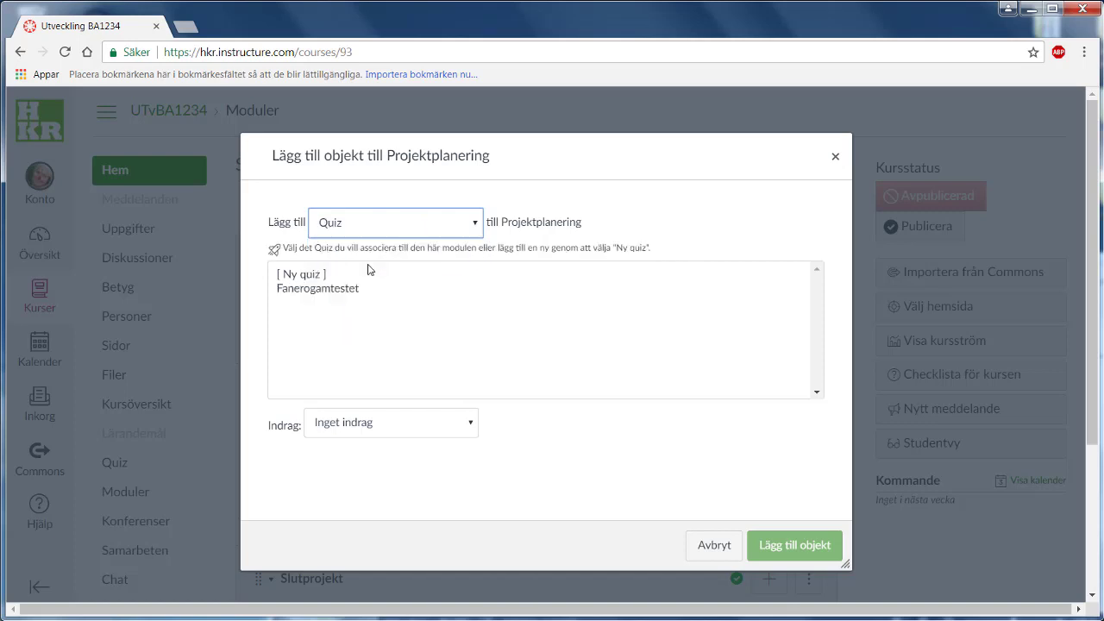
click(316, 276)
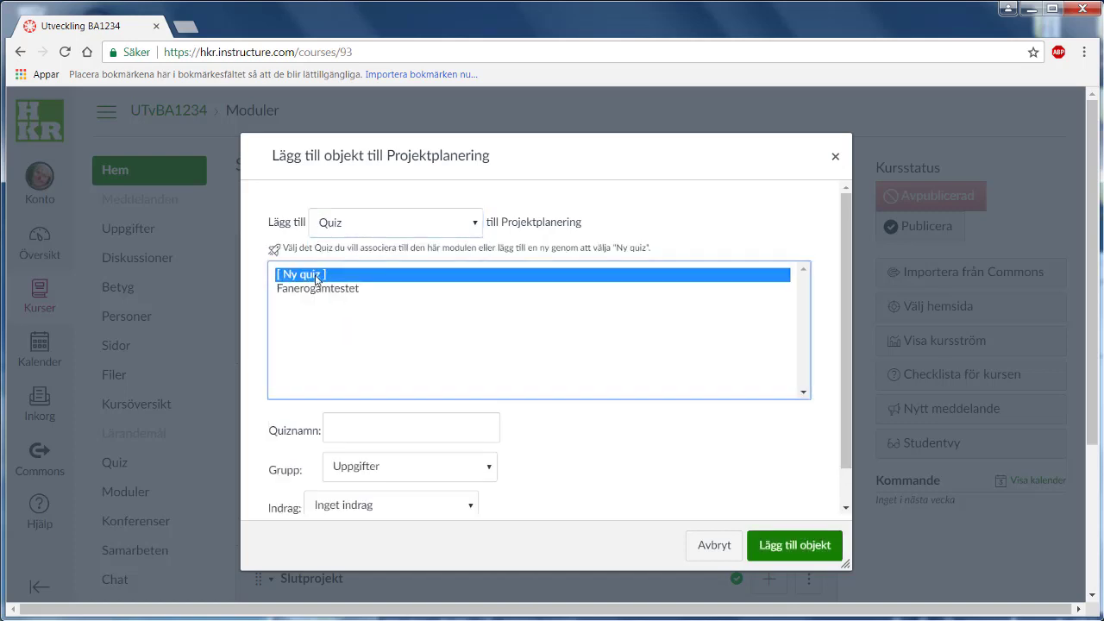
click(362, 430)
text(Fikapaus)
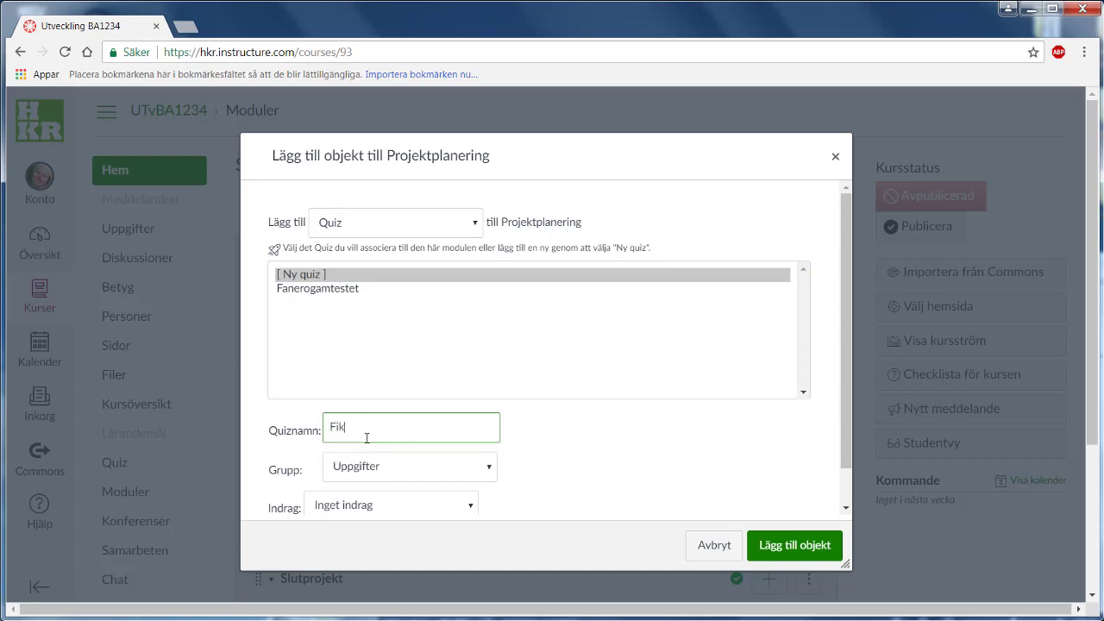
click(777, 546)
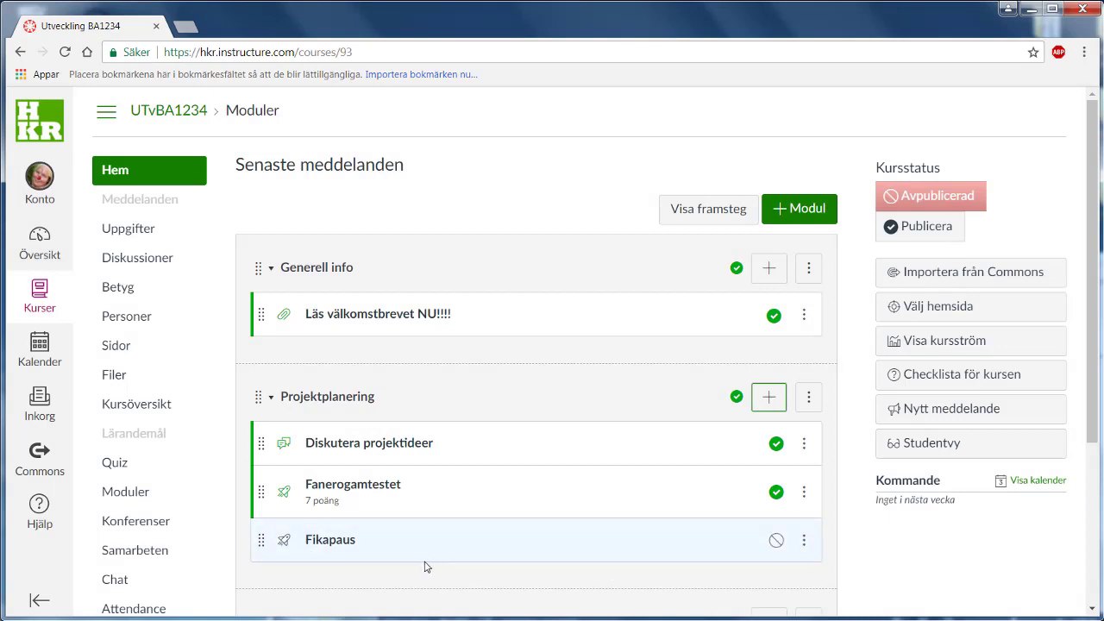
- Open the Fikapaus quiz for editing and insert a coffee cup image from a Flickr search for "kaffe" into its instructions
click(324, 542)
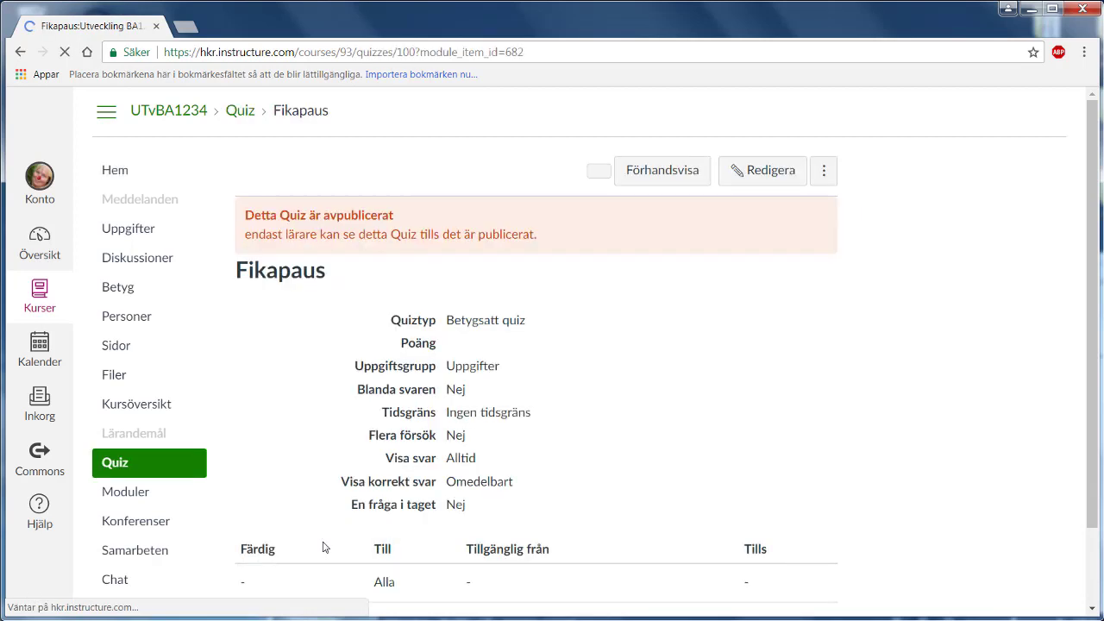
click(768, 173)
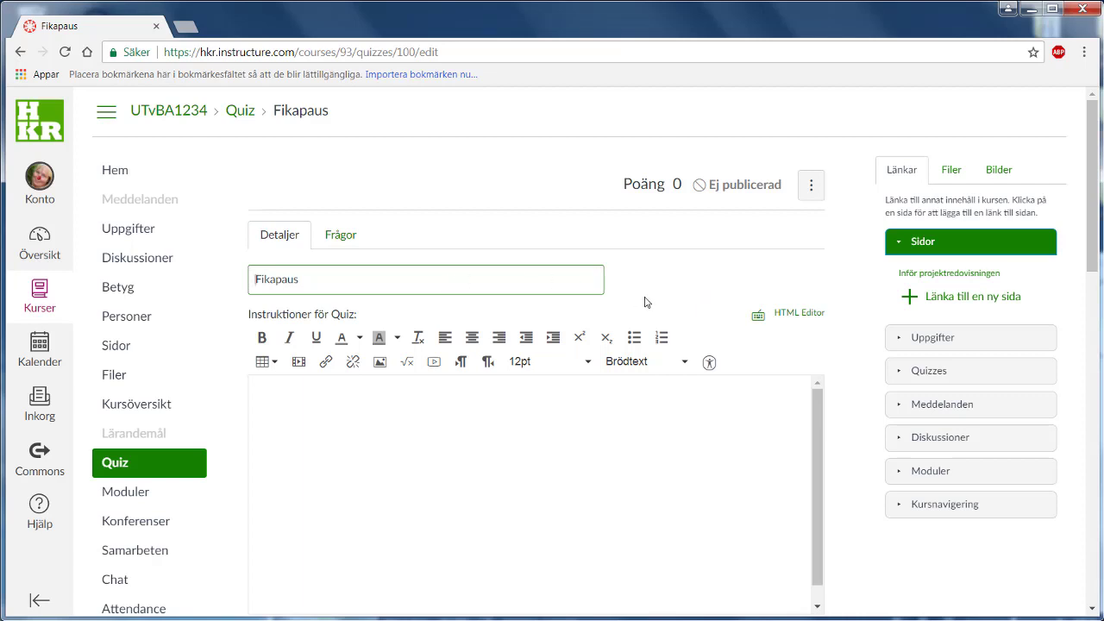
scroll(851, 341, down, 2)
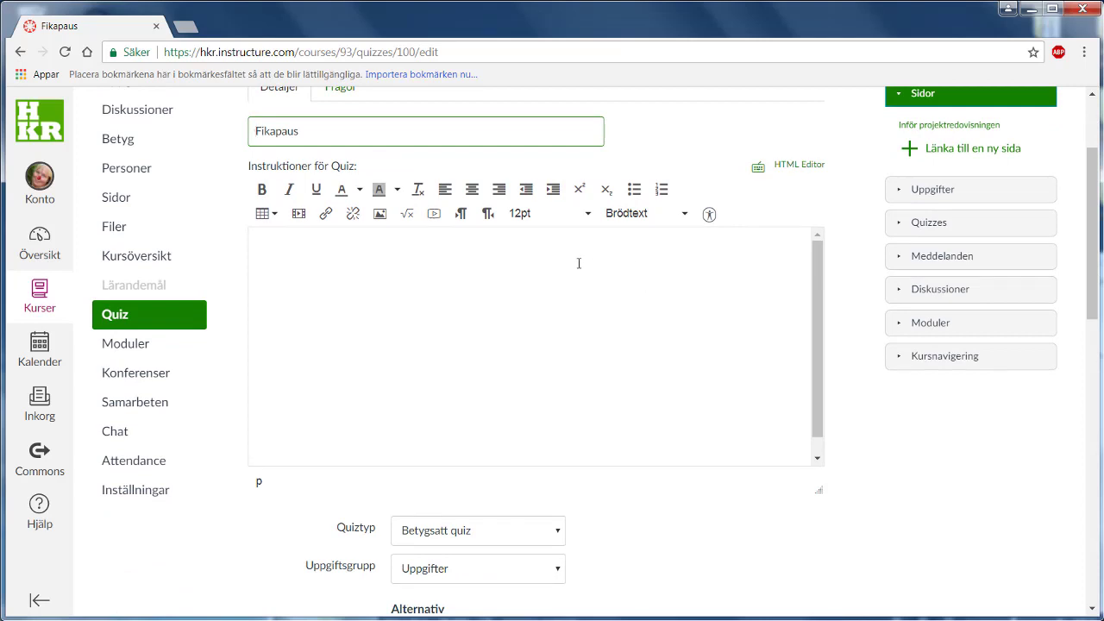
click(380, 222)
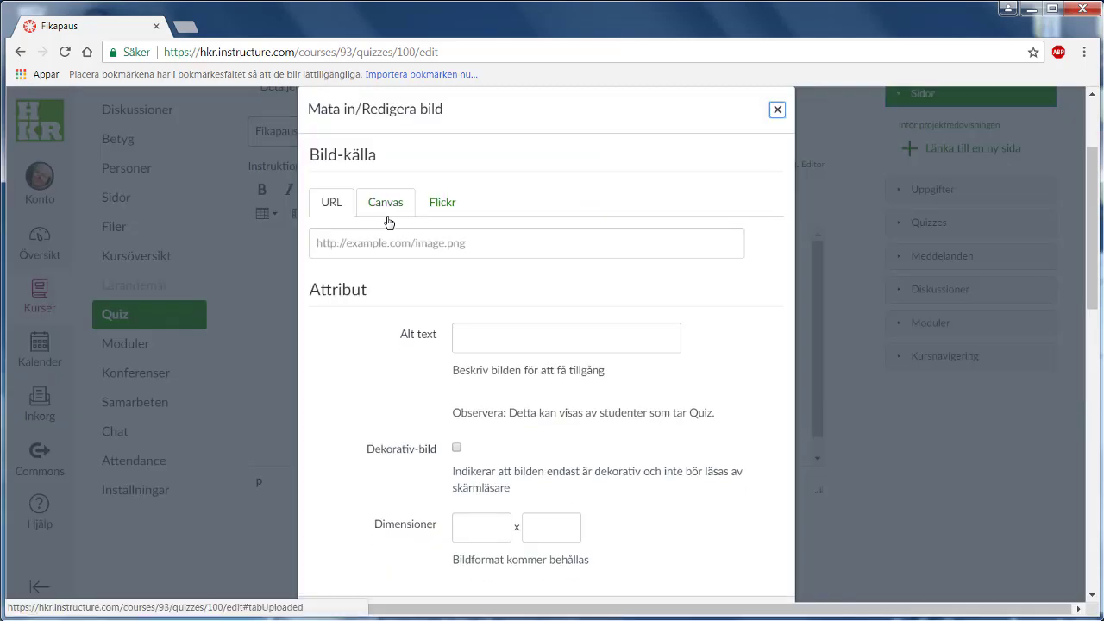
click(437, 207)
click(391, 239)
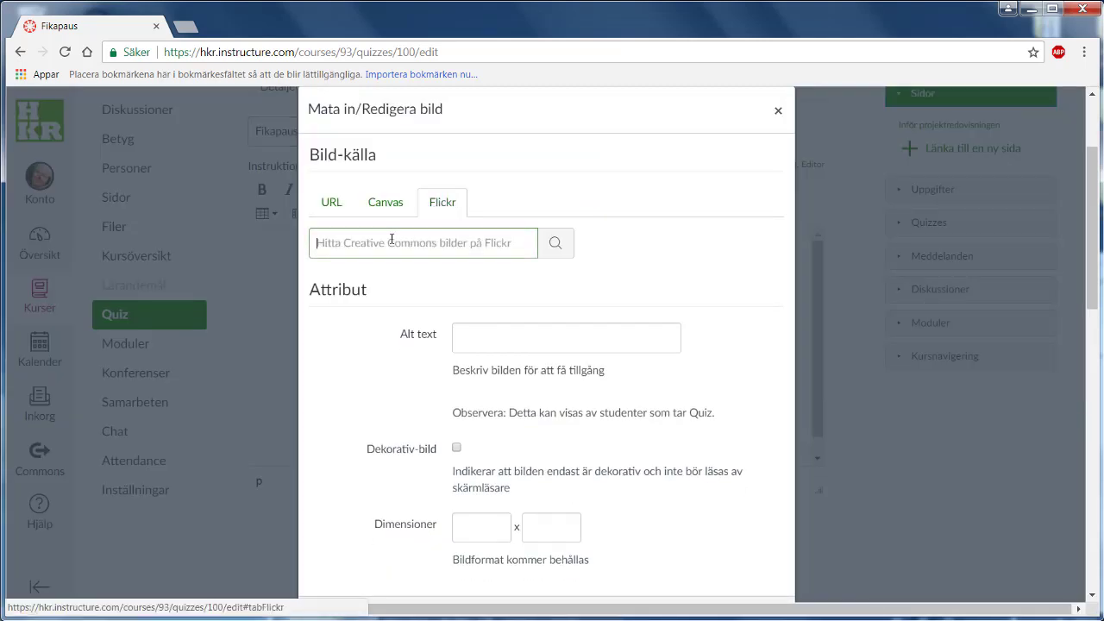
text(kaffe)
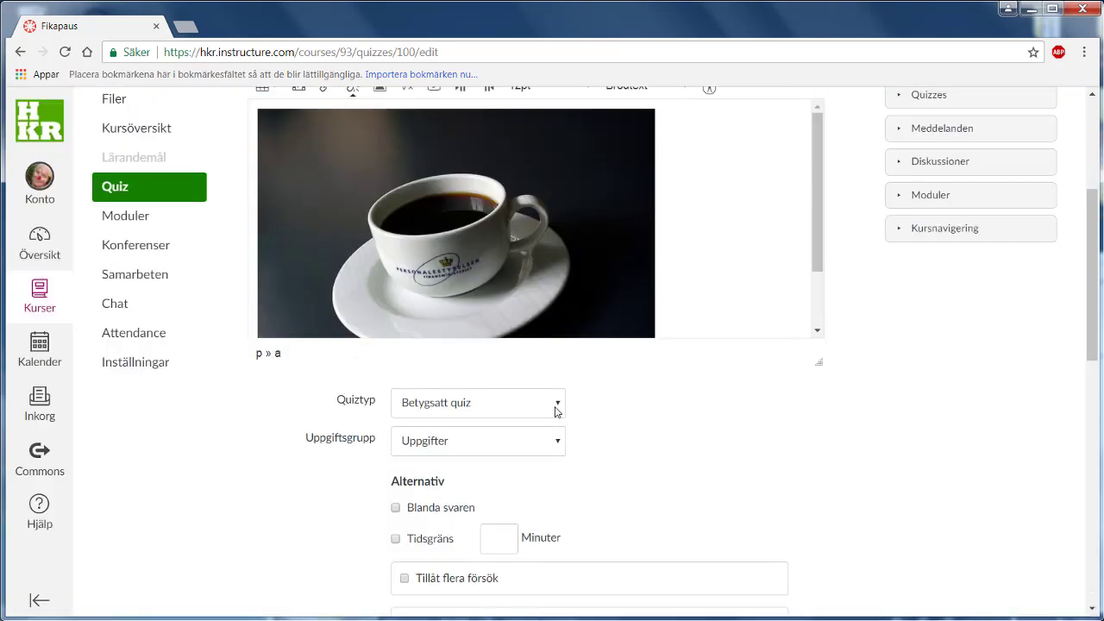
- Keep the quiz type as Betygsatt quiz and enable Blanda svaren, leaving Tillåt flera försök off
click(557, 411)
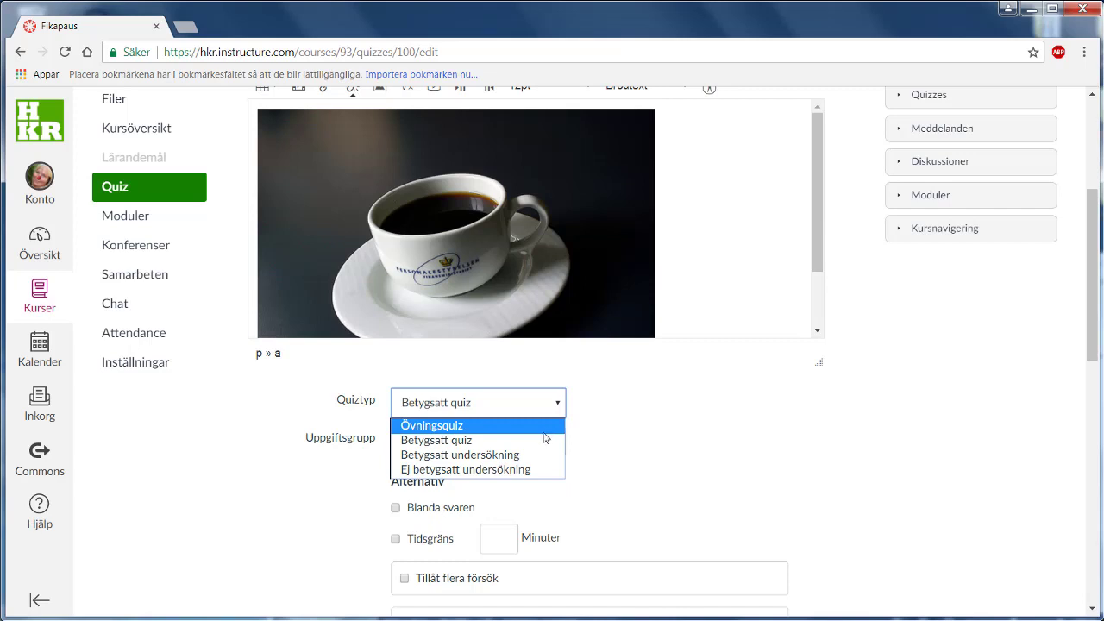
click(536, 441)
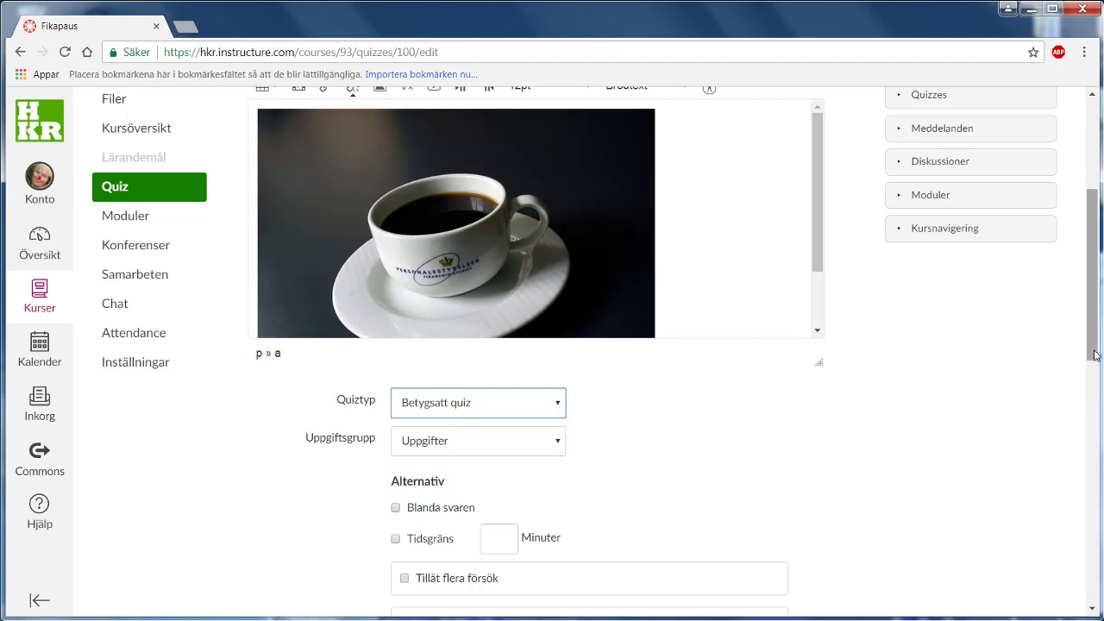
drag(1085, 384, 1084, 473)
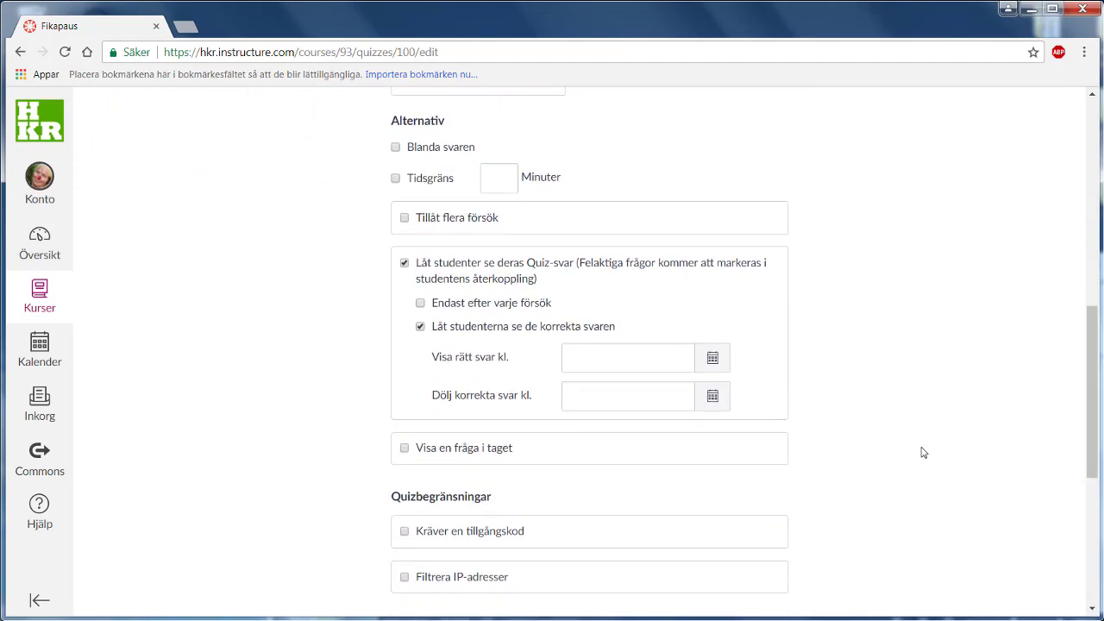
click(395, 150)
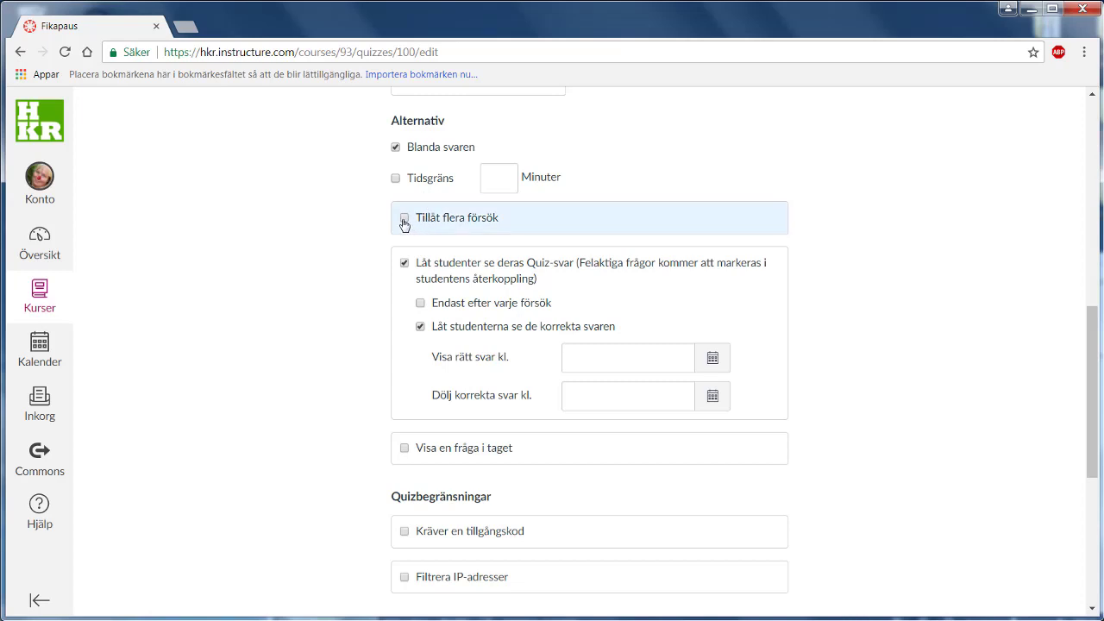
click(405, 221)
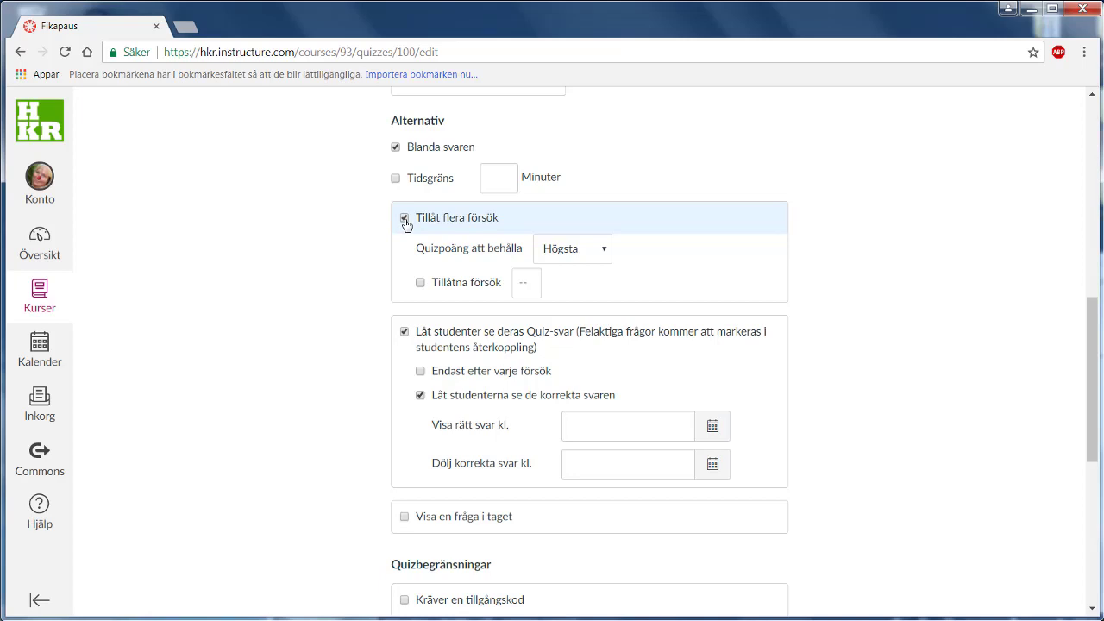
click(405, 220)
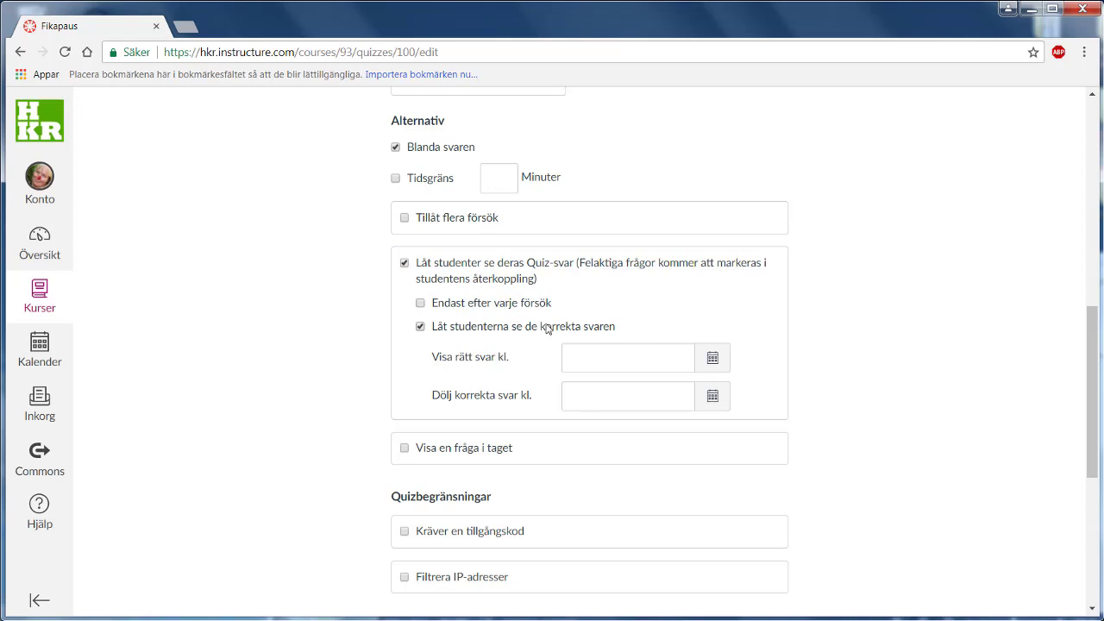
- Set the quiz's Färdig due date to 31 March 2018 at 23:59
scroll(546, 328, down, 3)
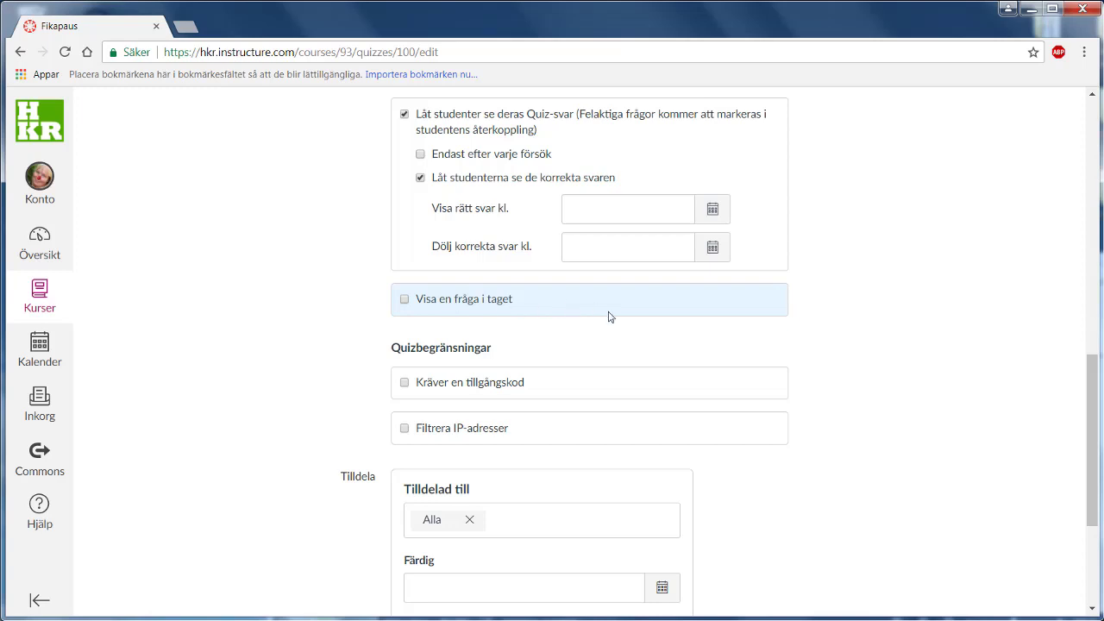
scroll(608, 317, down, 1)
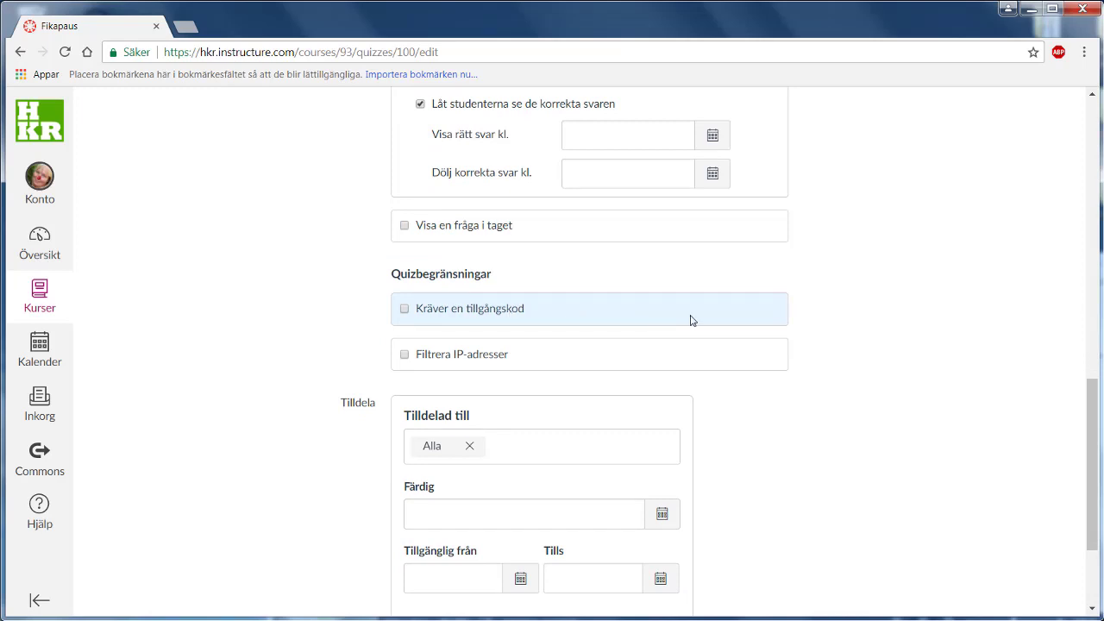
scroll(690, 320, down, 2)
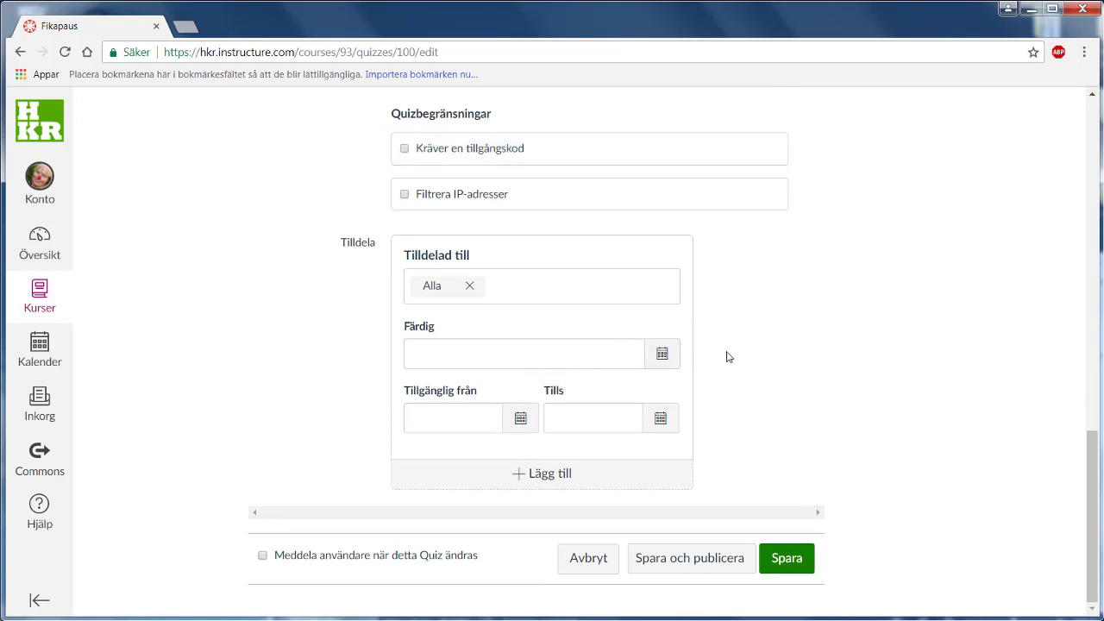
click(663, 357)
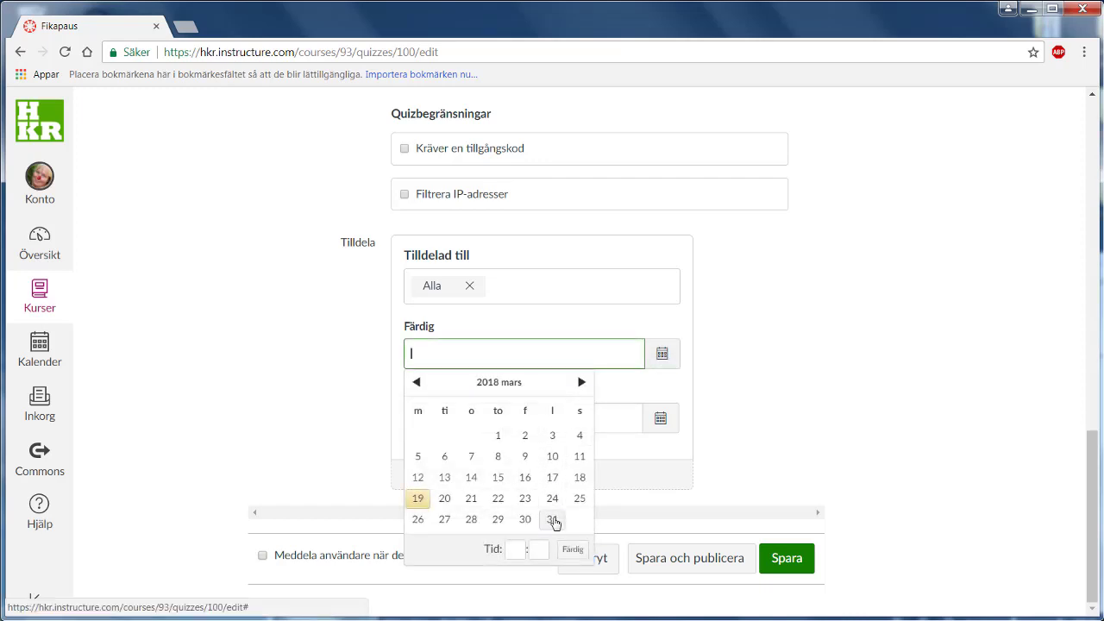
click(552, 521)
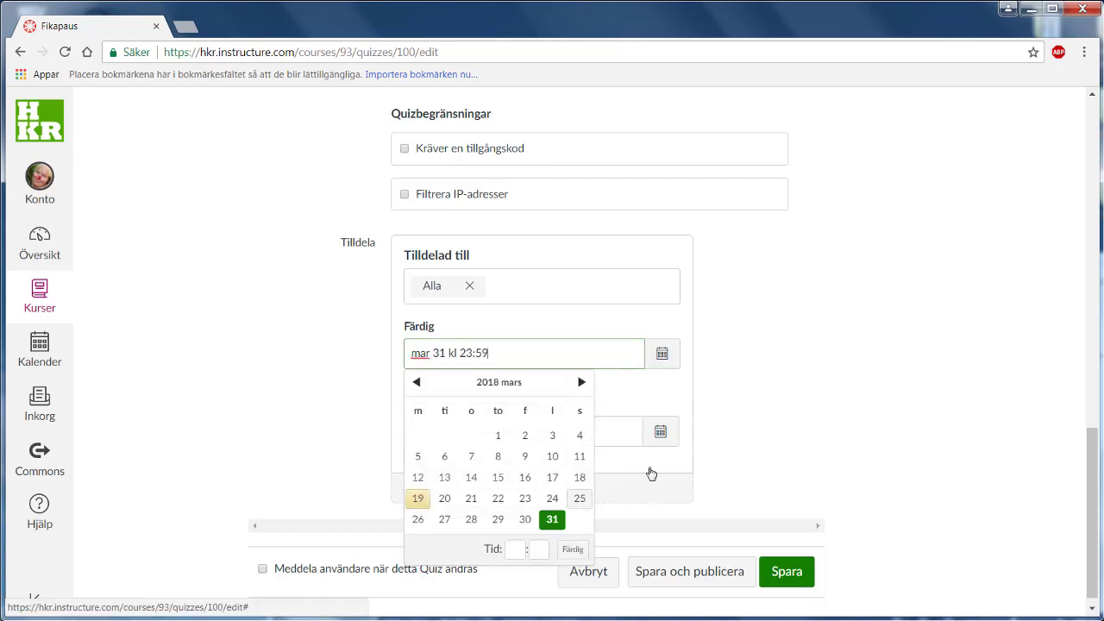
click(748, 406)
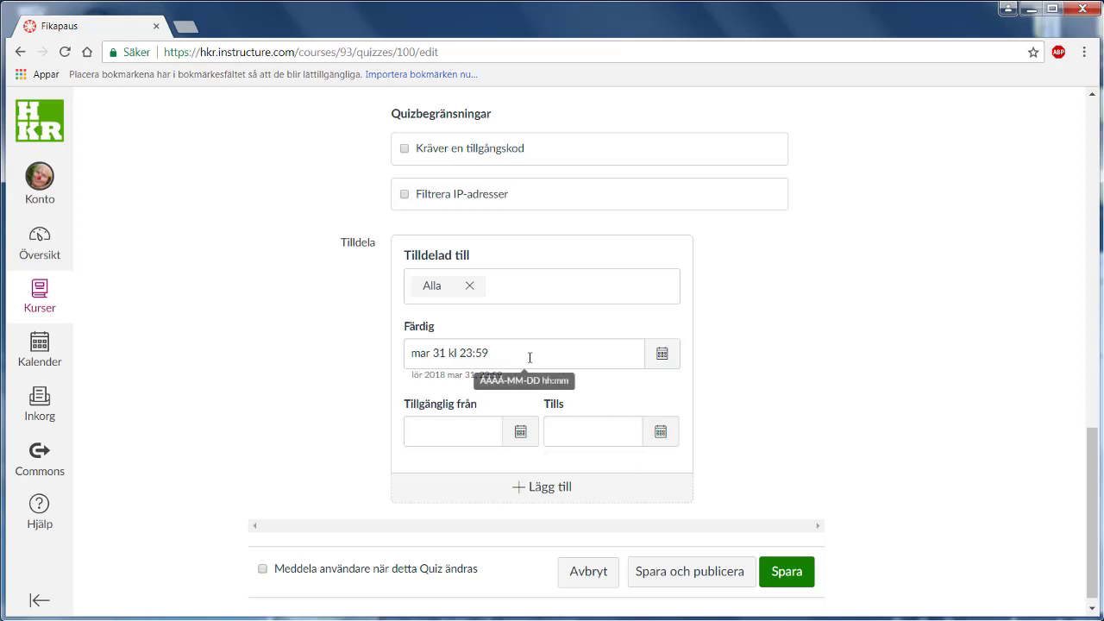
- Set the quiz's Tills availability end to 31 March 2018 at 23:59 and save the quiz without publishing
click(661, 435)
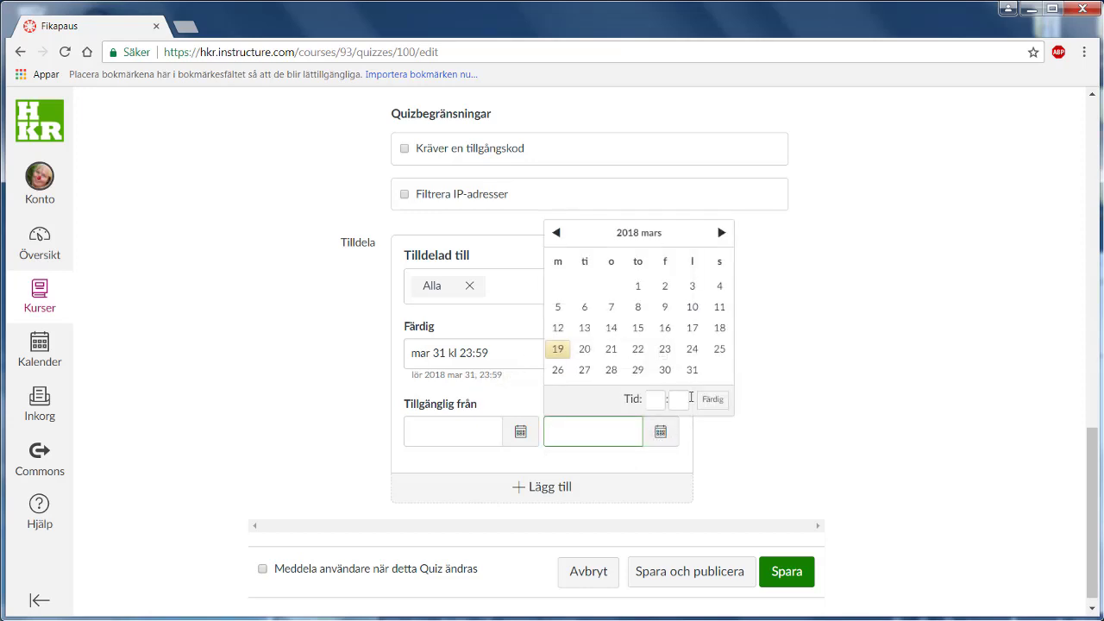
click(695, 372)
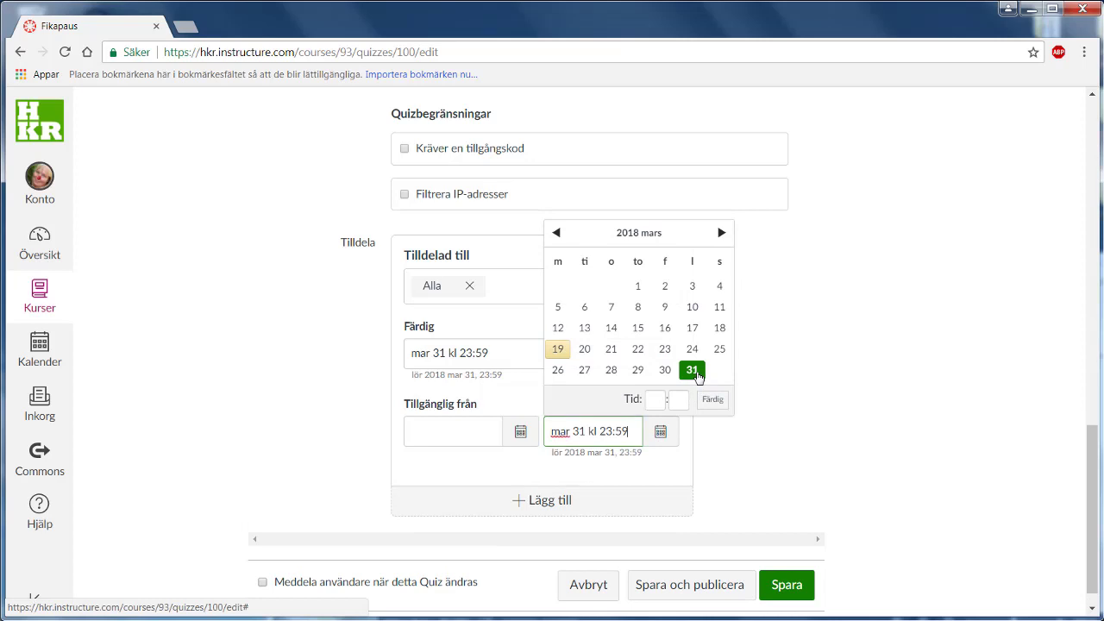
click(801, 402)
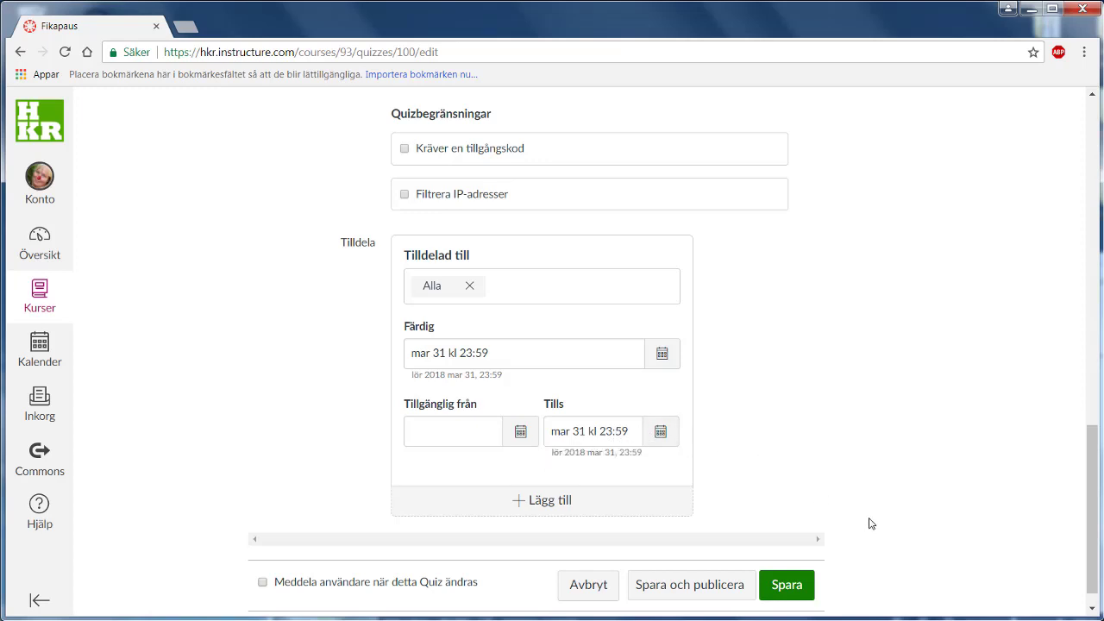
click(792, 586)
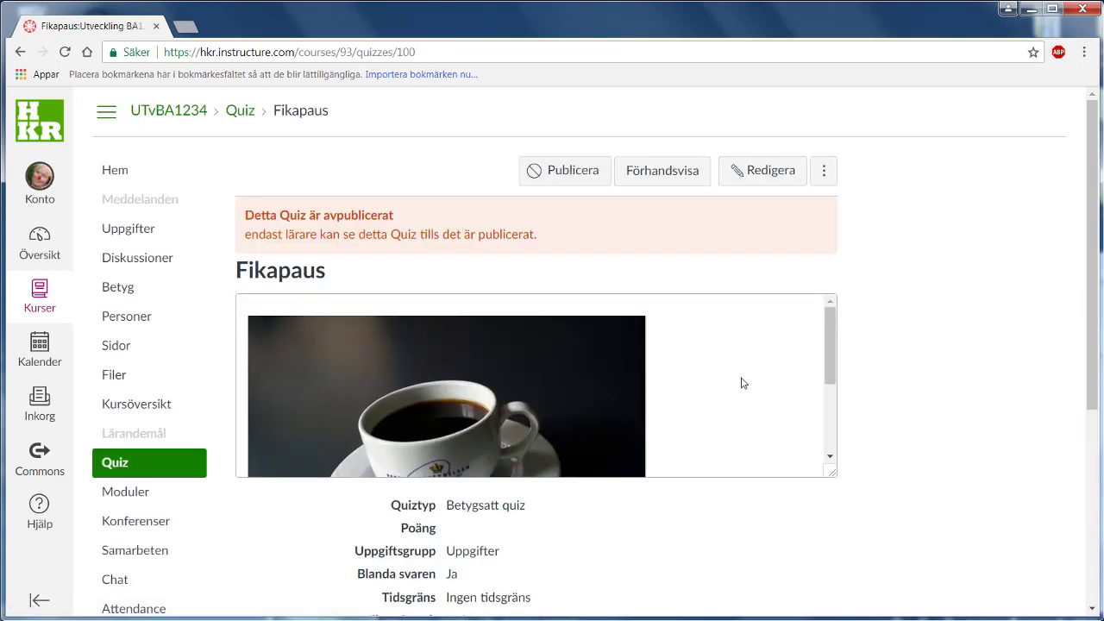
- Reopen the quiz for editing and start a new question of type Flera svarsalternativ
click(772, 172)
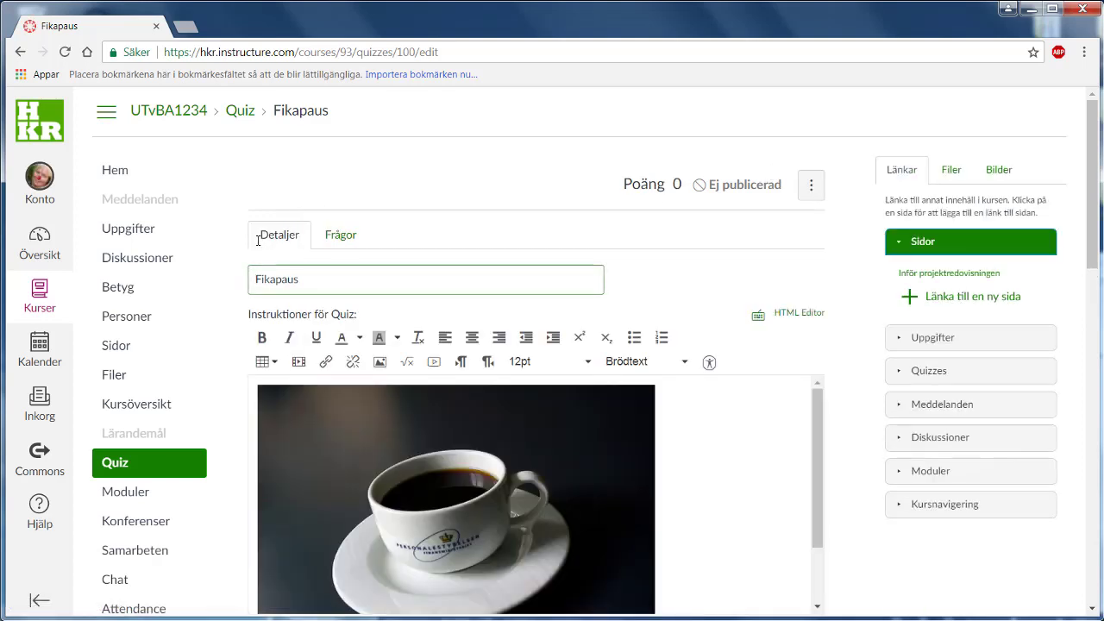
click(342, 237)
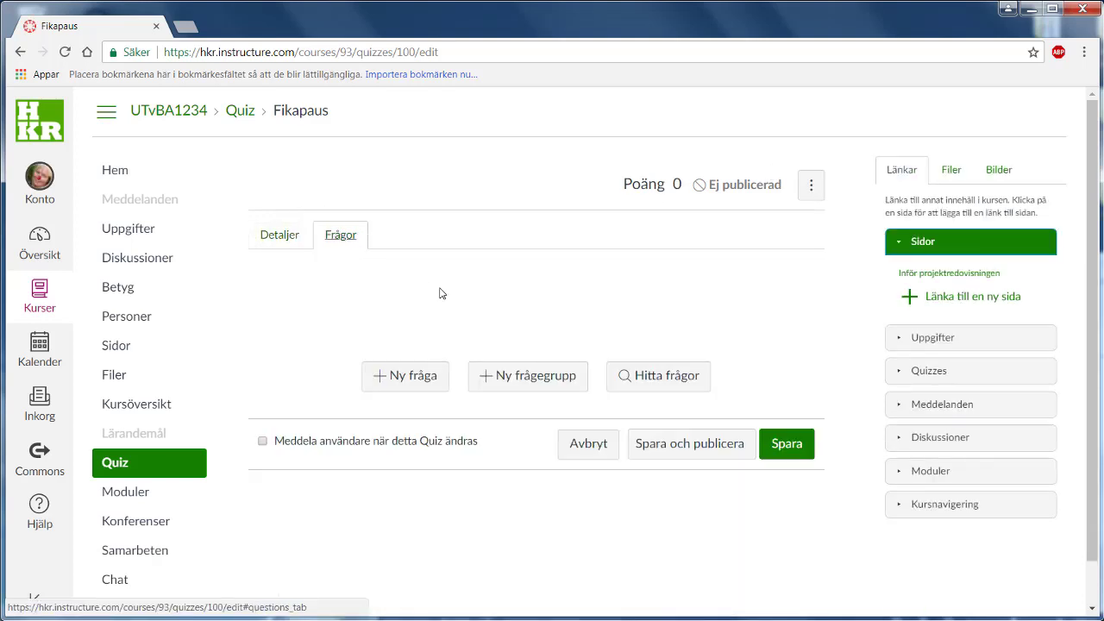
click(406, 380)
click(557, 304)
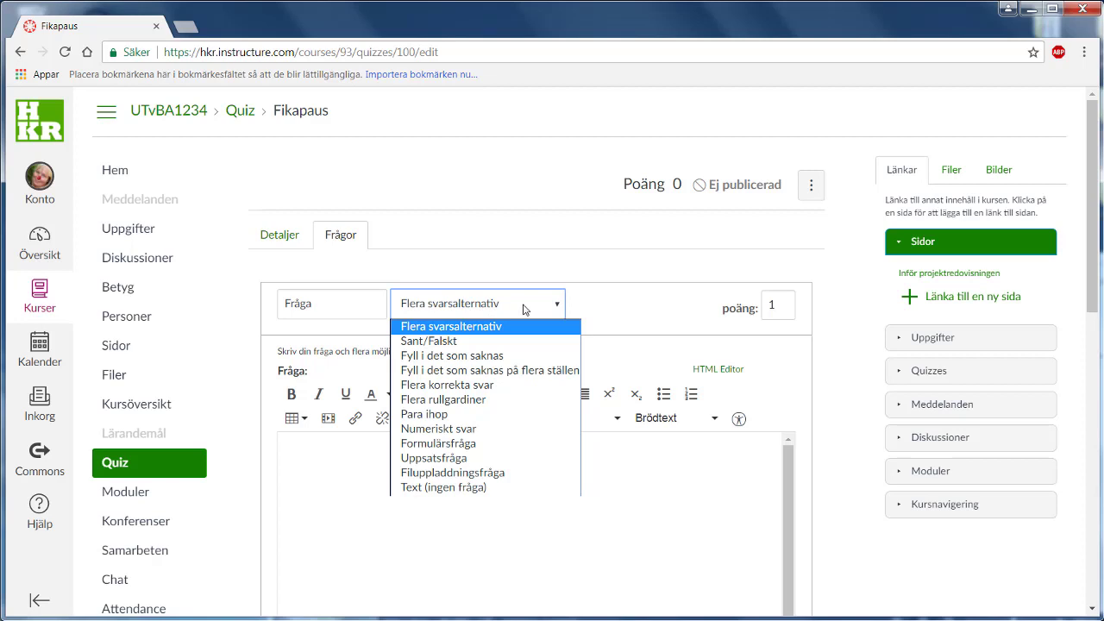
click(524, 309)
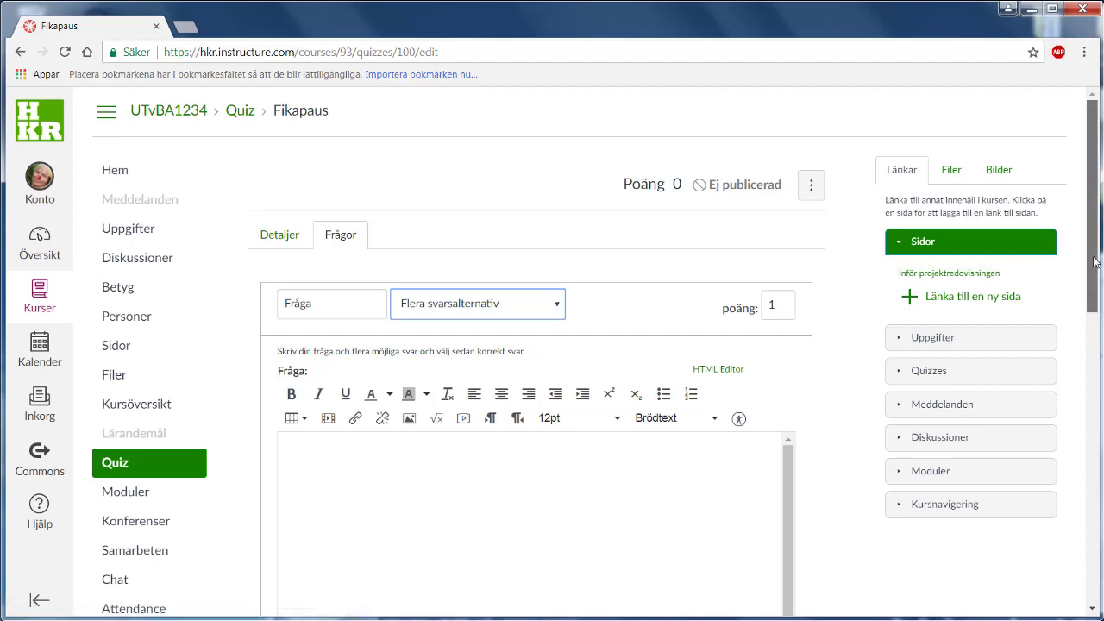
- Ask which drink is 1/3 espresso, 1/3 varm mjölk and 1/3 skummad mjölk, offer Caffè macchiato, Cappuccino and Caffè latte, and mark Cappuccino correct
drag(1093, 261, 1092, 383)
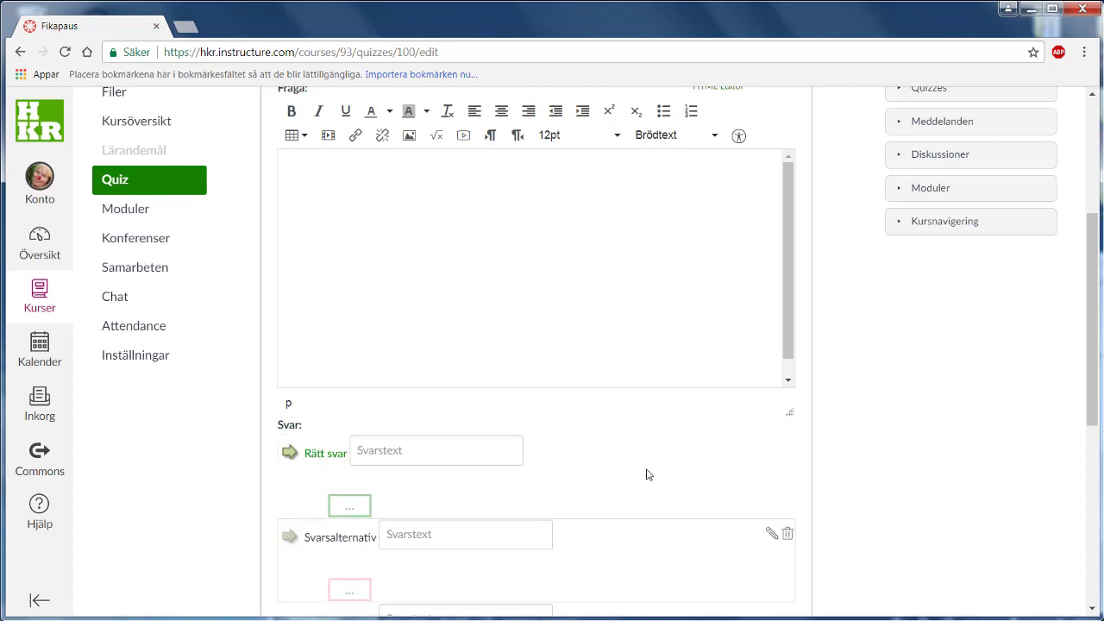
scroll(961, 334, down, 1)
scroll(961, 334, down, 2)
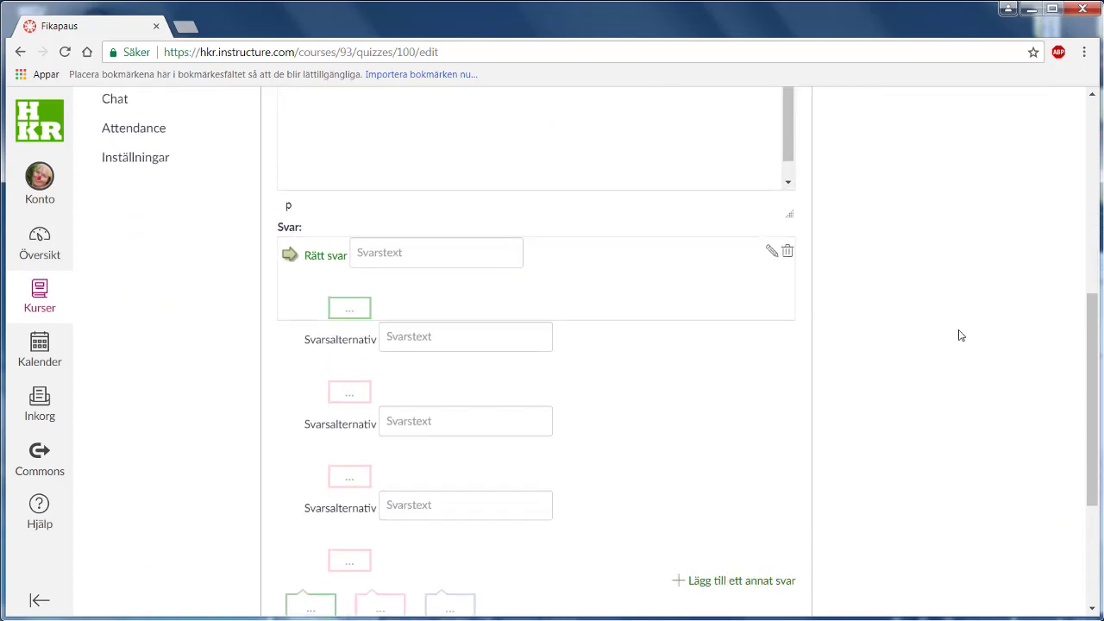
scroll(957, 334, up, 5)
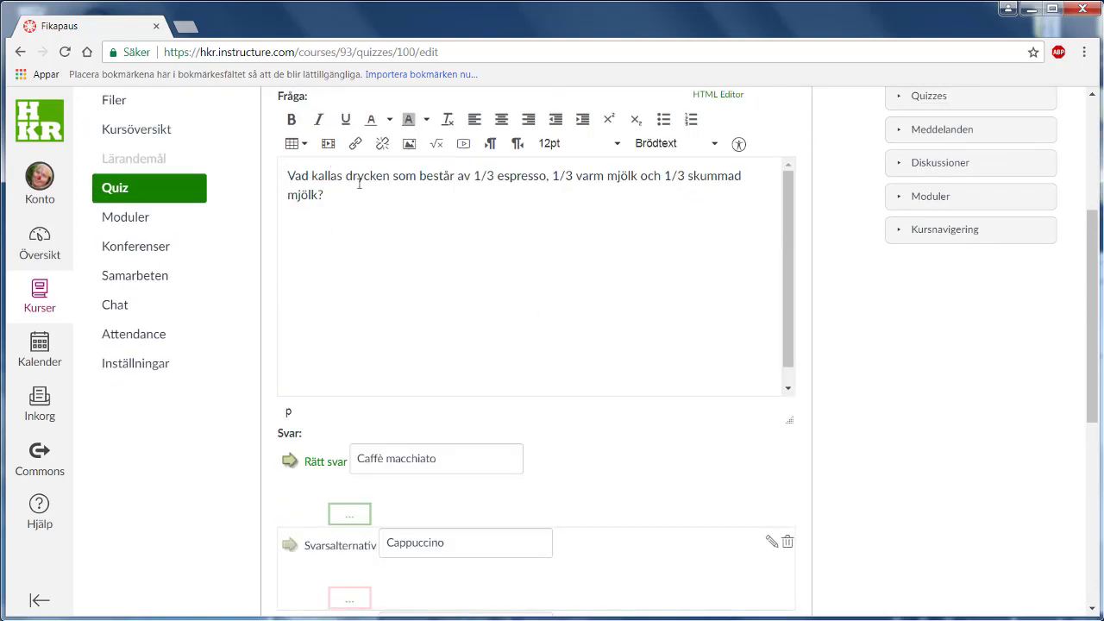
drag(1099, 386, 1099, 467)
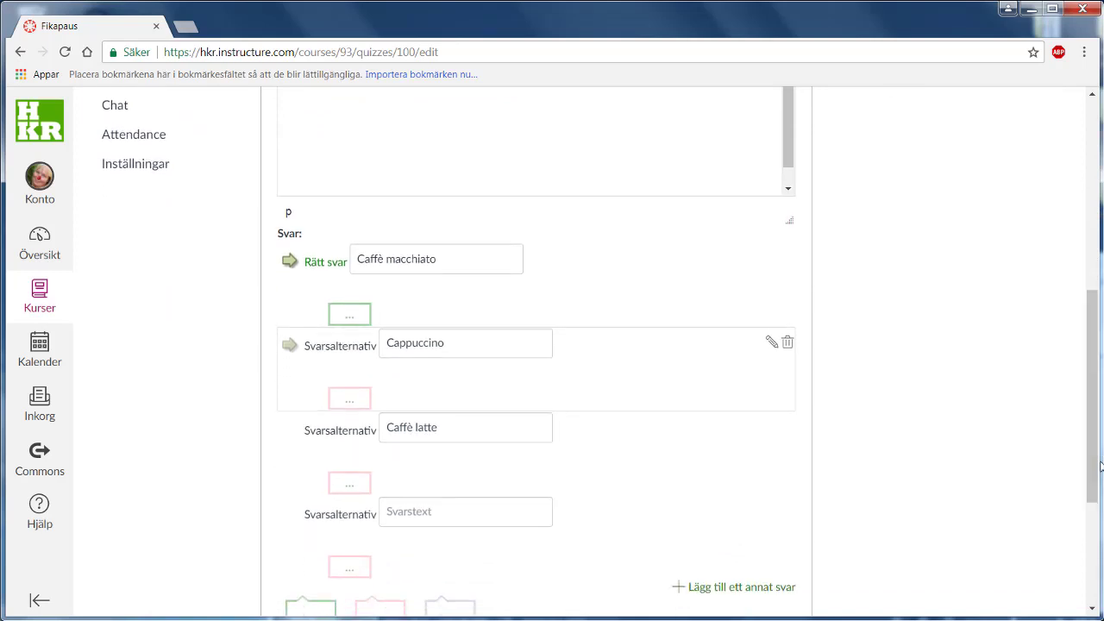
click(290, 346)
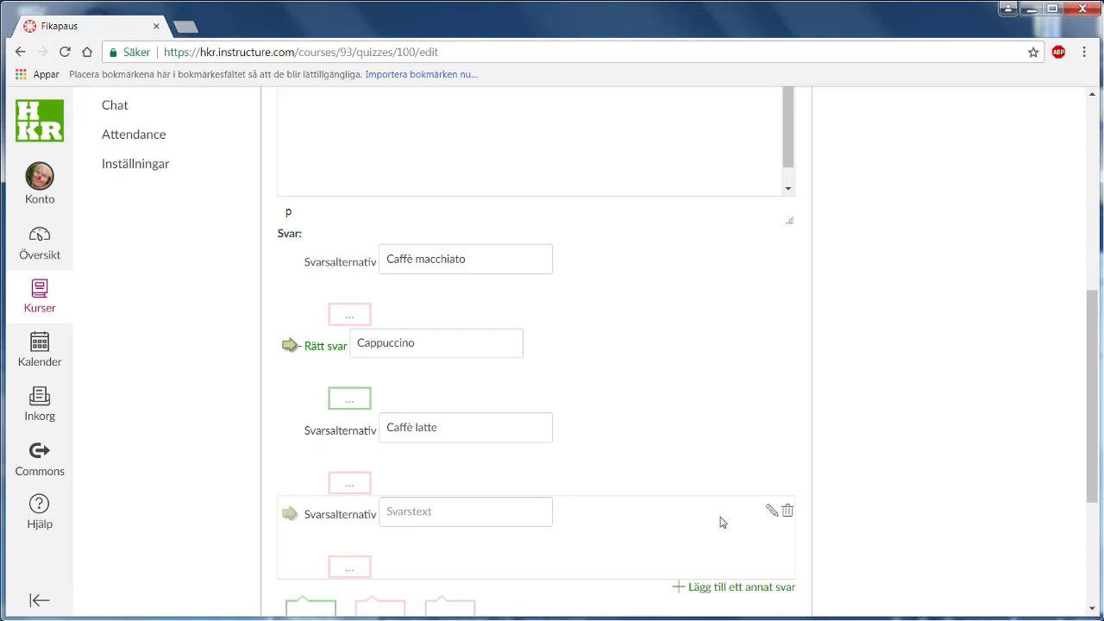
- Remove the empty fourth answer option and save the espresso drink question
click(787, 514)
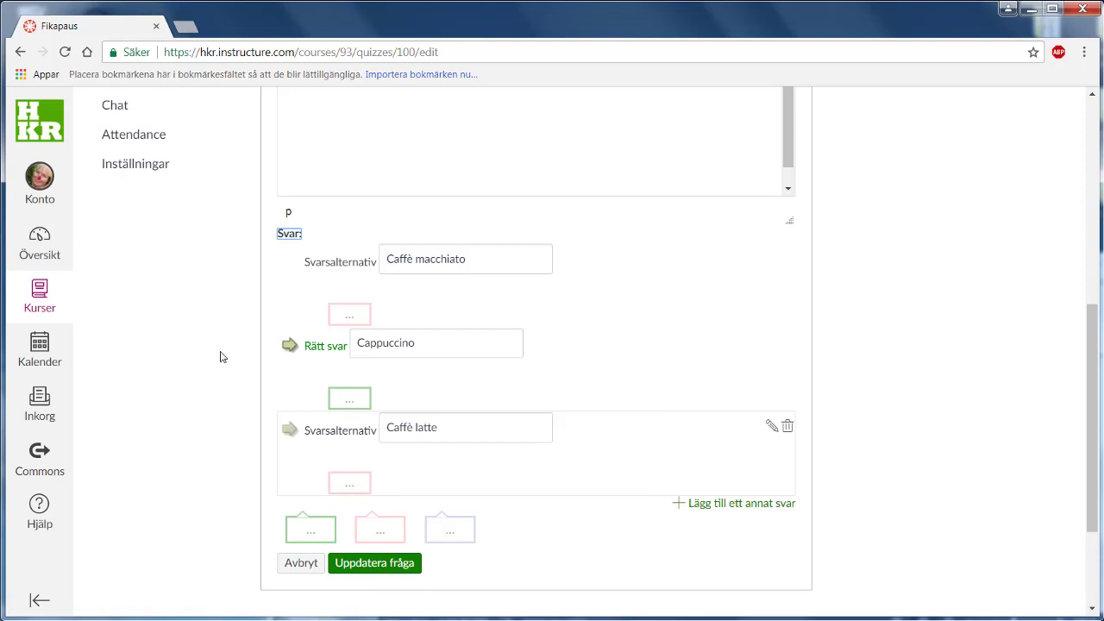
click(380, 567)
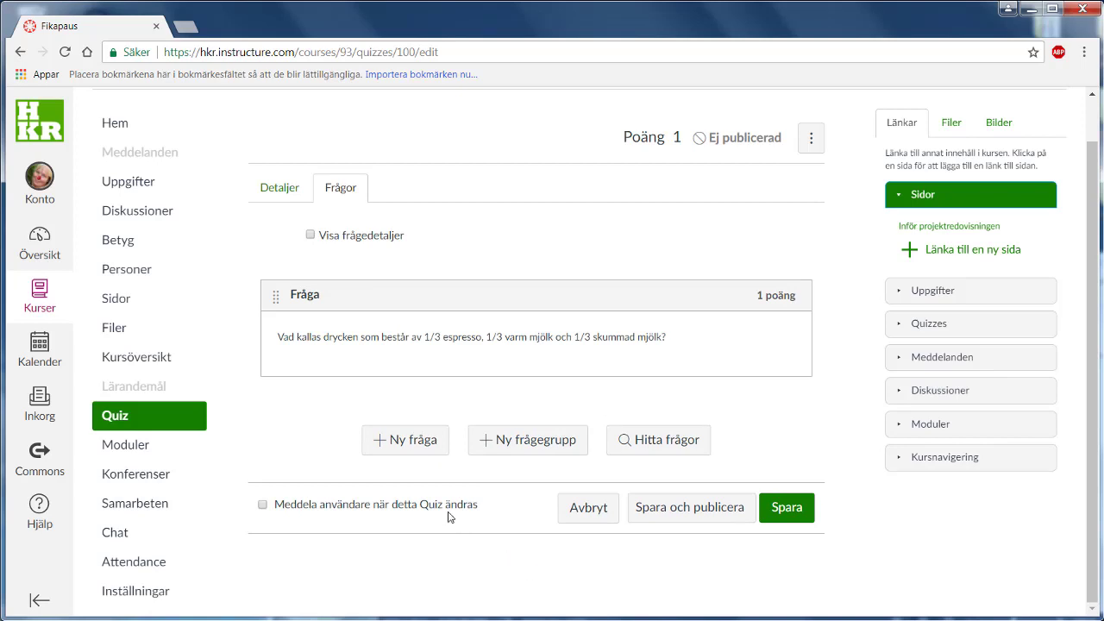
- Add a Fyll i det som saknas question: "I vilket land i världen dricker man mest kaffe per person och år? (ca 10 kg per person 2017)"
click(422, 447)
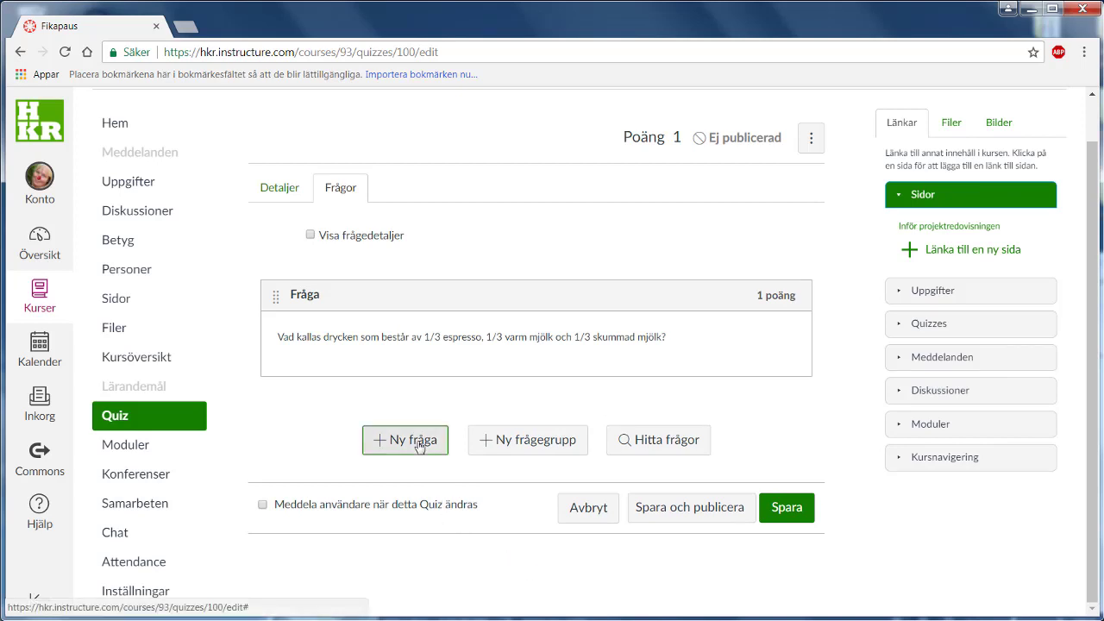
click(645, 381)
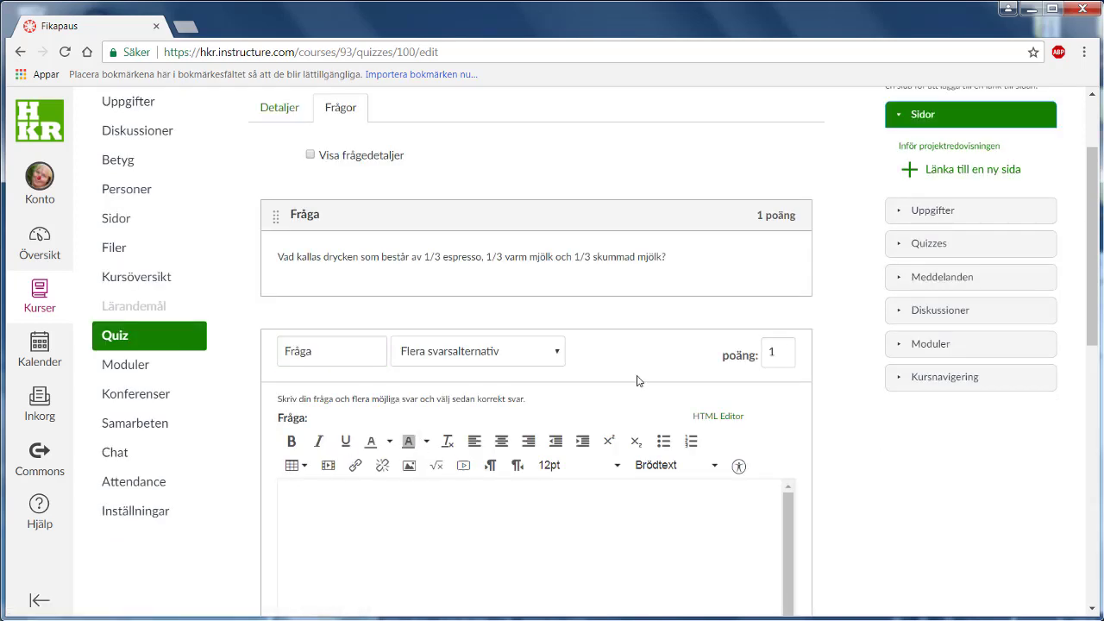
click(556, 353)
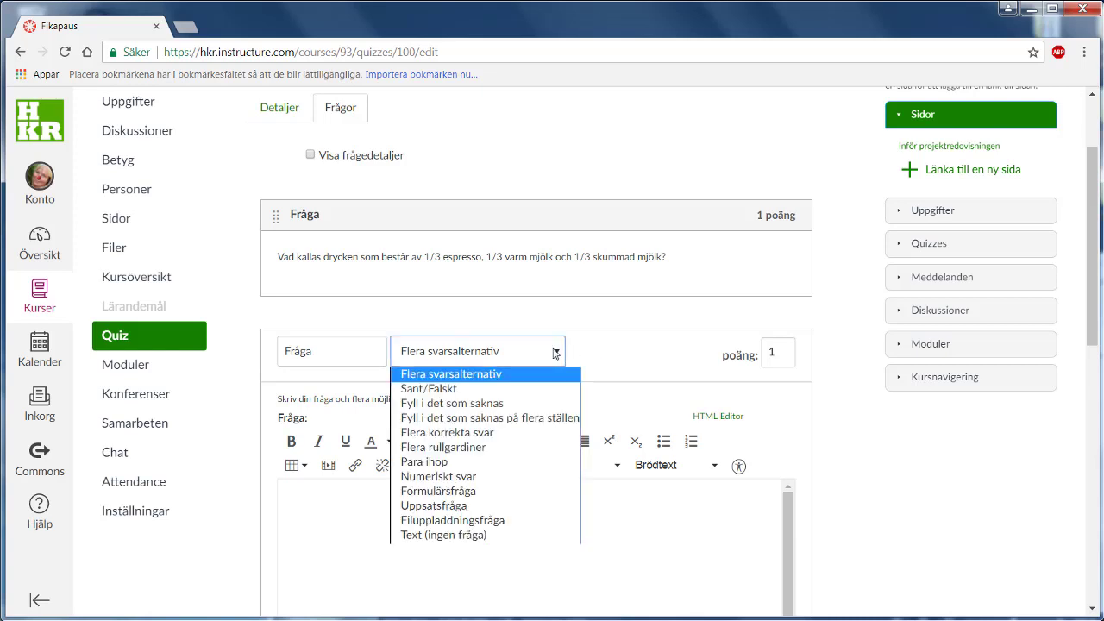
click(492, 404)
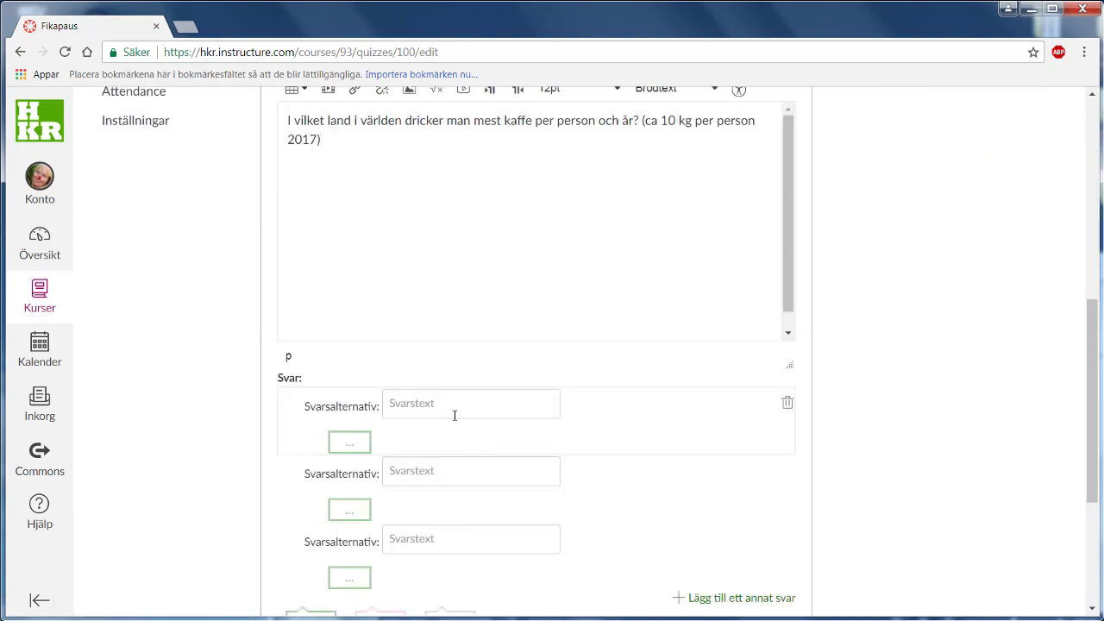
- Enter Finland and Suomi as the accepted answers without the empty third option, and save the question
click(389, 402)
text(Finland)
key(Tab)
text(Suomi)
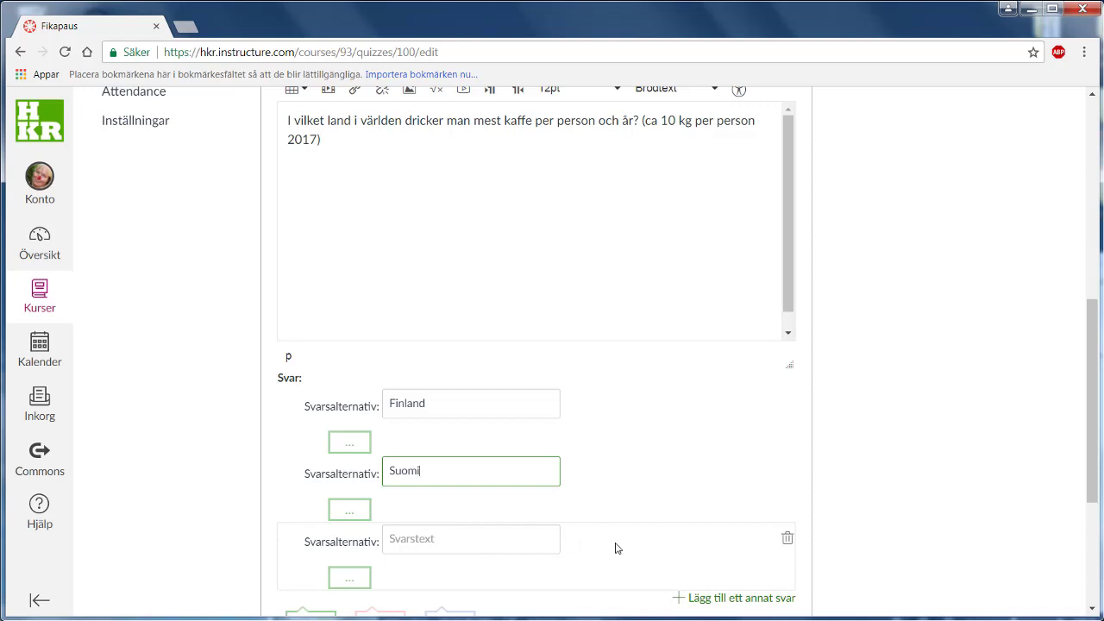
click(786, 542)
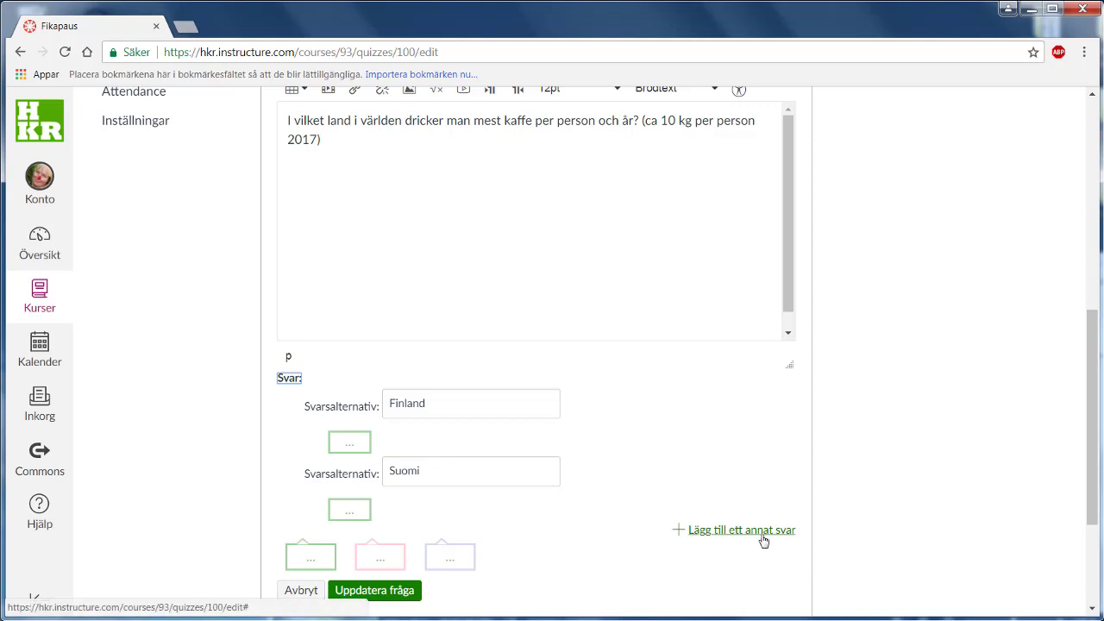
click(376, 591)
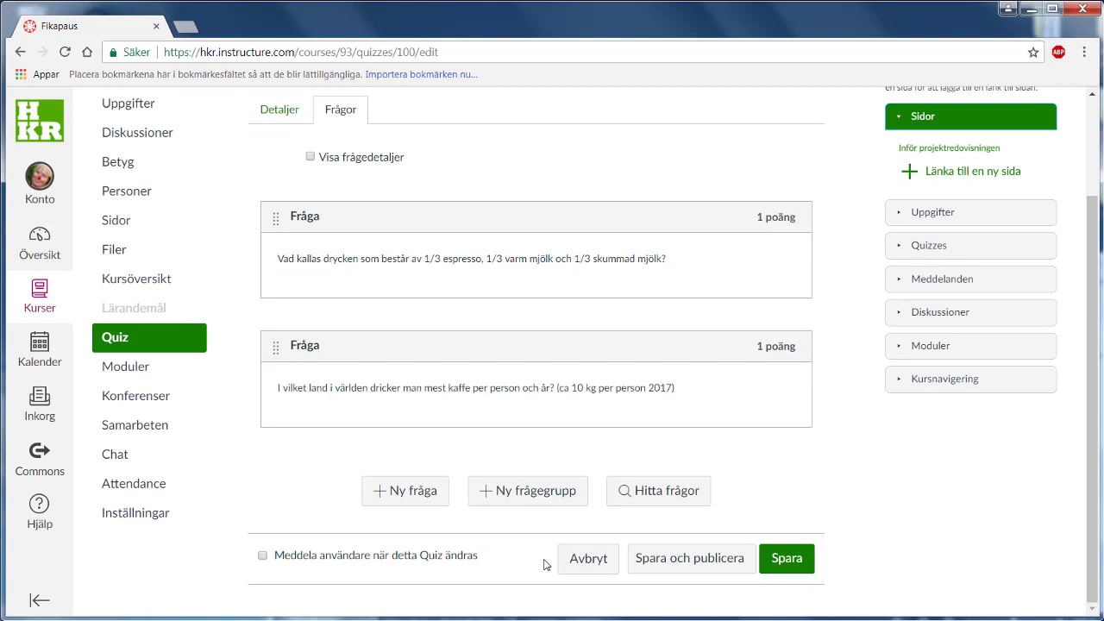
- Save and publish the Fikapaus quiz, and preview its instructions and both questions
click(697, 568)
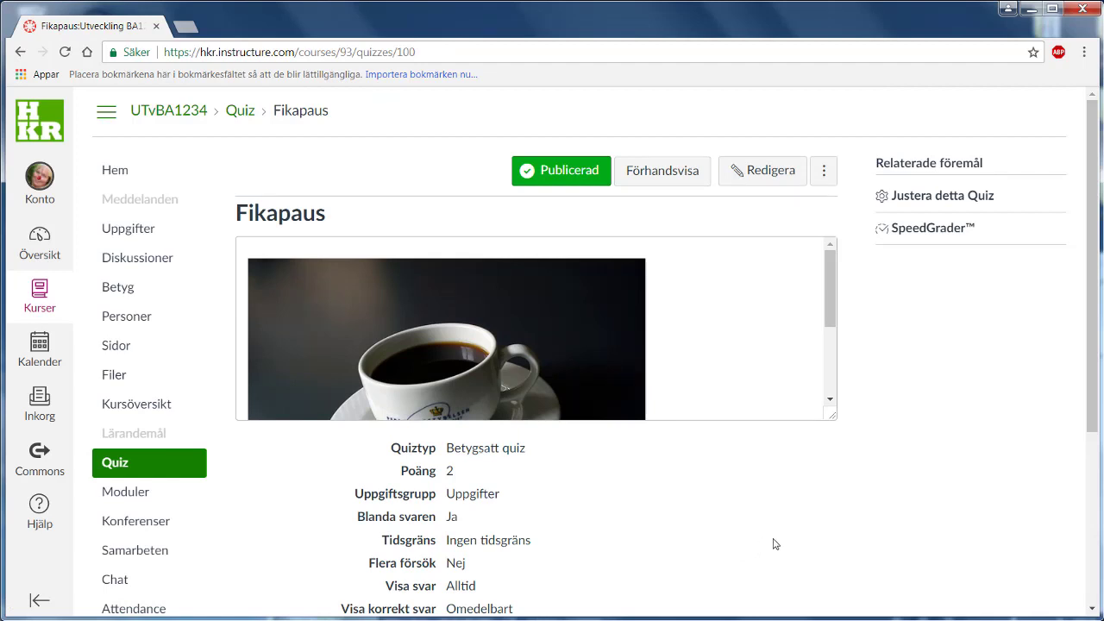
click(666, 178)
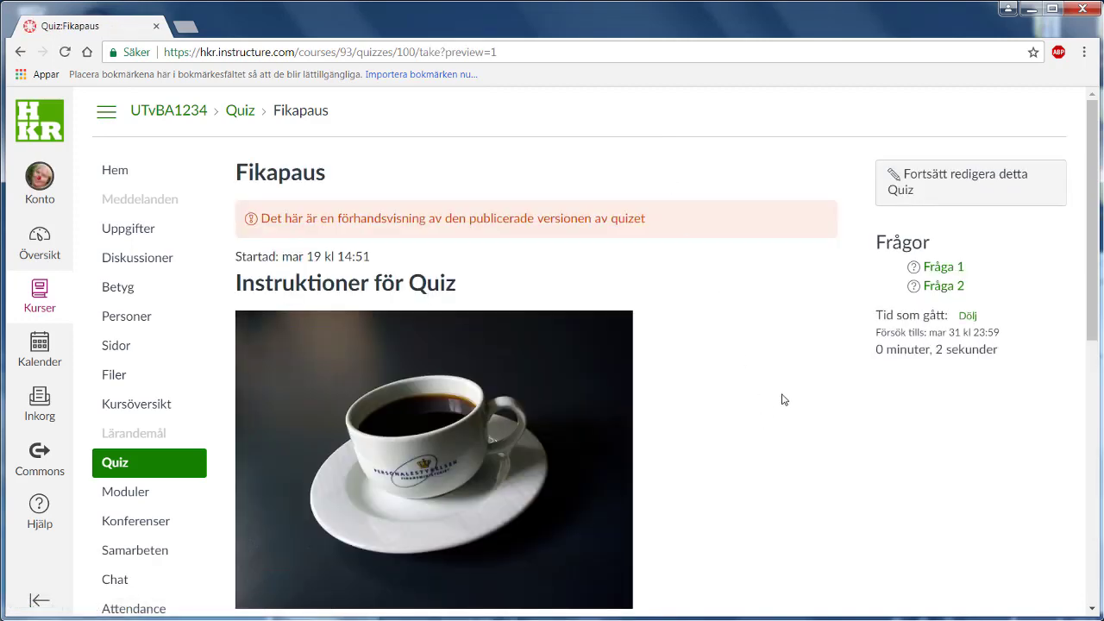
scroll(763, 395, down, 2)
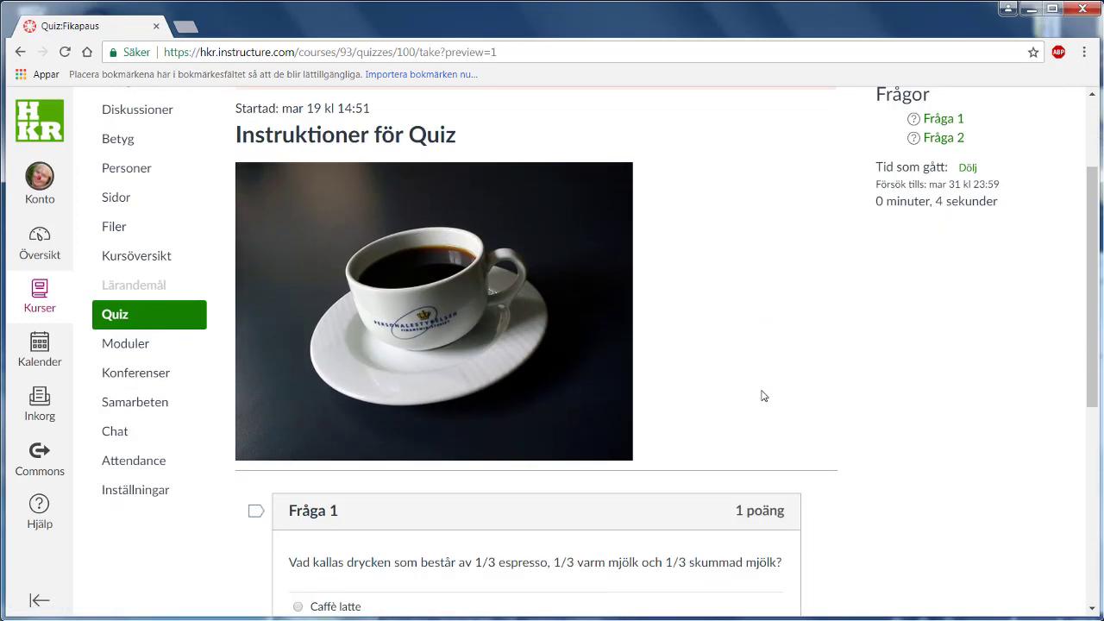
scroll(884, 378, down, 3)
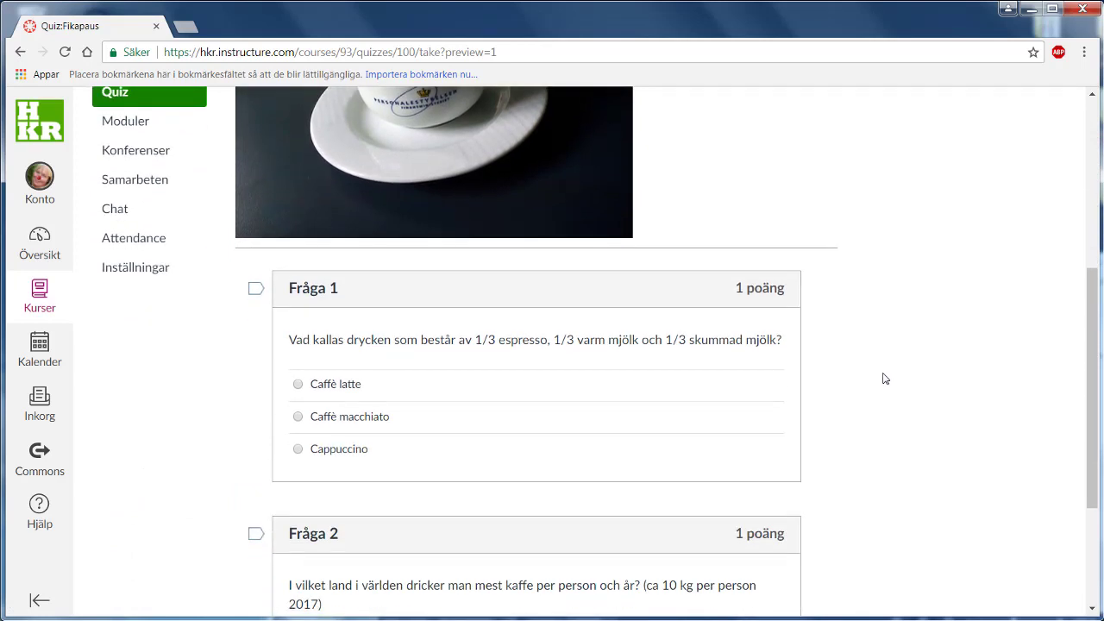
scroll(885, 378, down, 3)
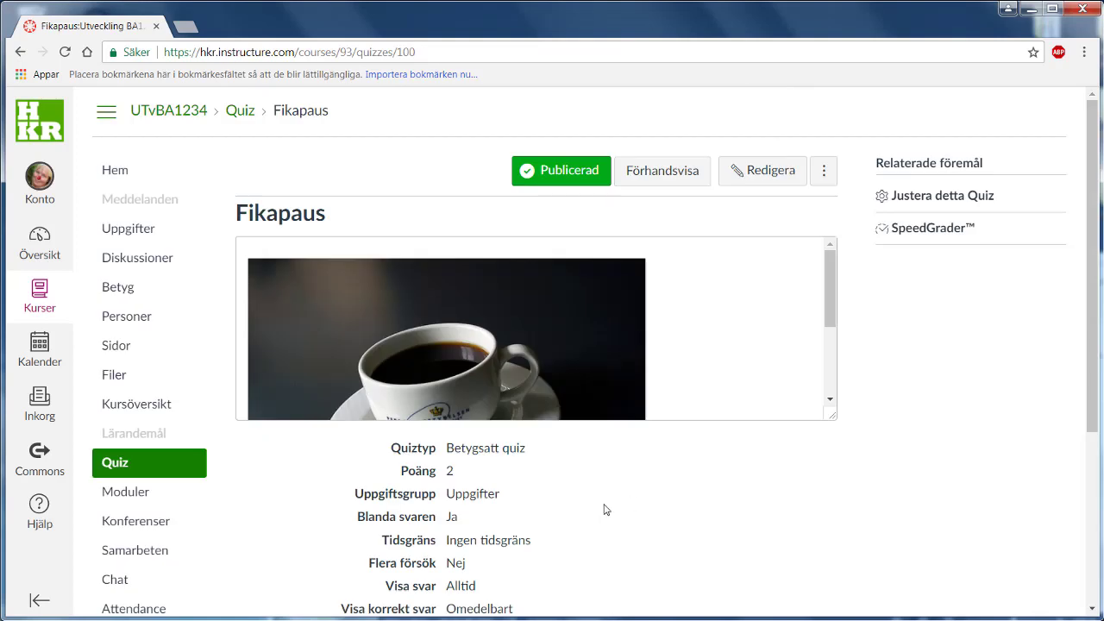
- Switch to the student view from the course home page and start the Fikapaus quiz in Projektplanering
click(115, 172)
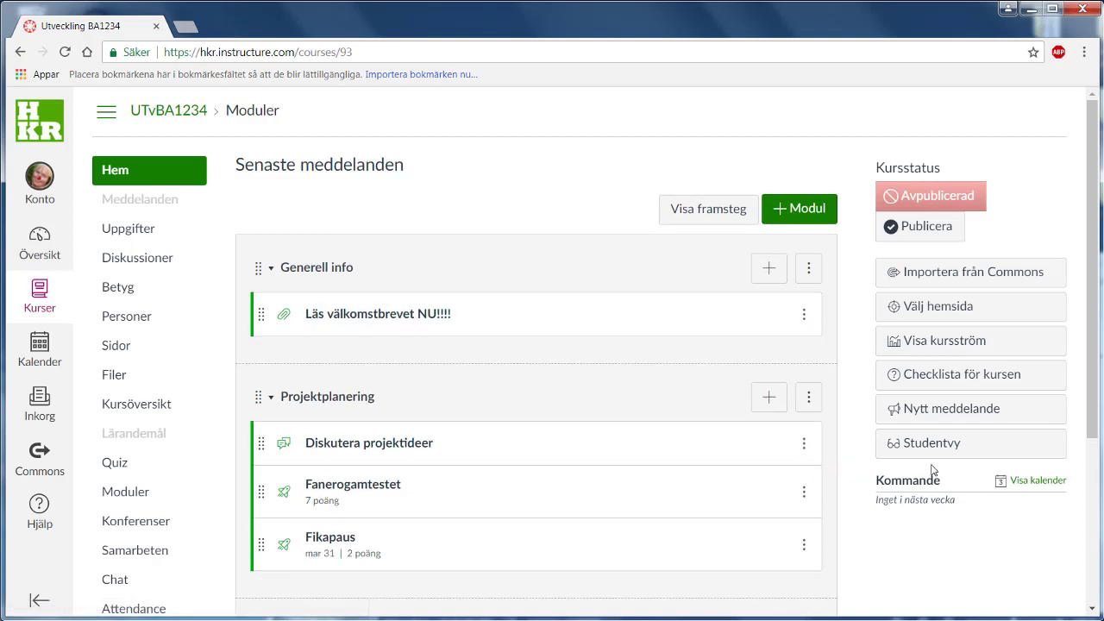
click(946, 448)
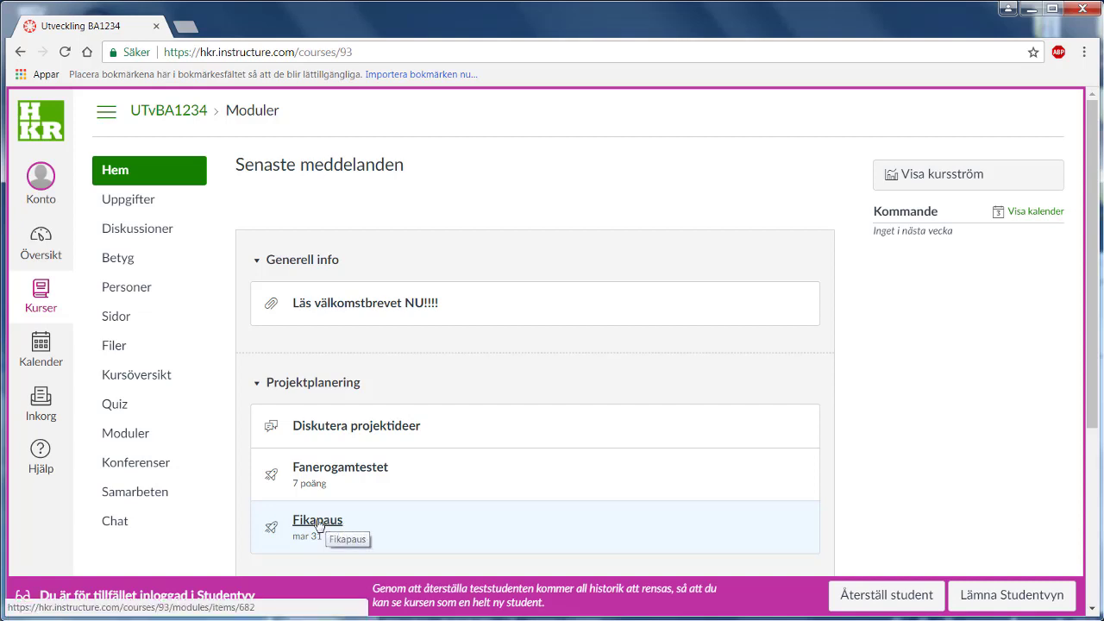
click(319, 523)
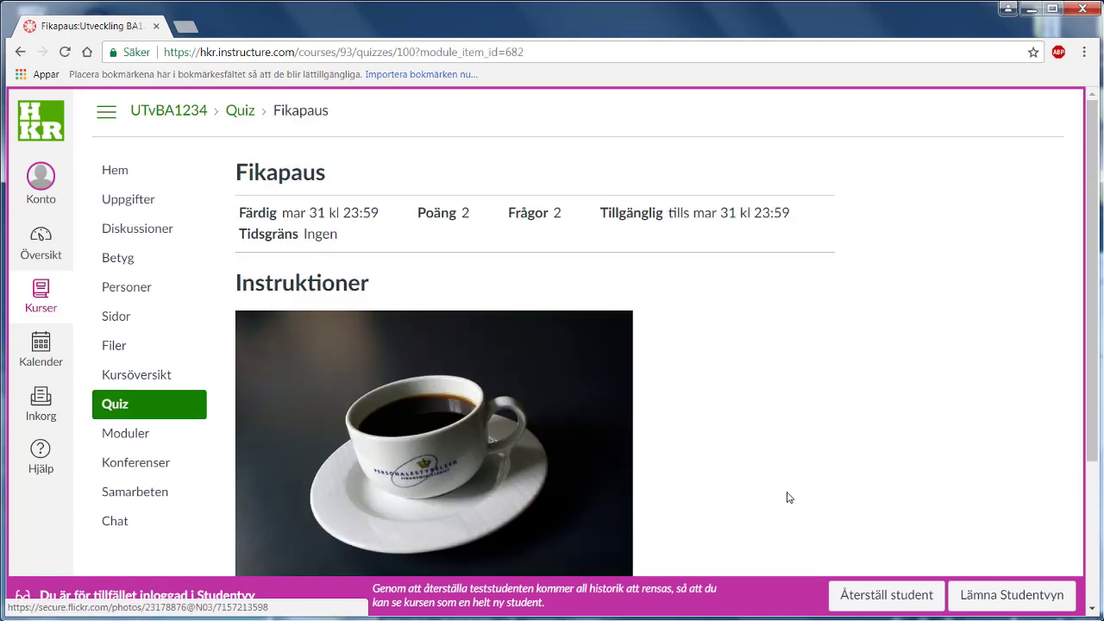
scroll(774, 433, down, 3)
click(526, 459)
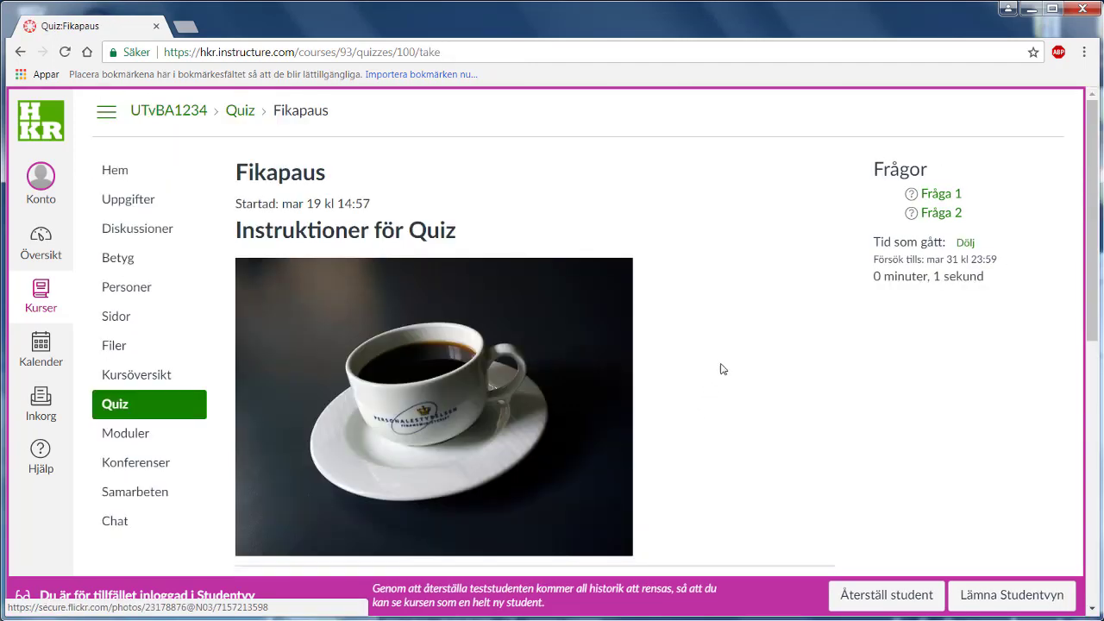
- Answer Cappuccino to Fråga 1 and Finnland to Fråga 2, and submit the quiz
scroll(726, 364, down, 4)
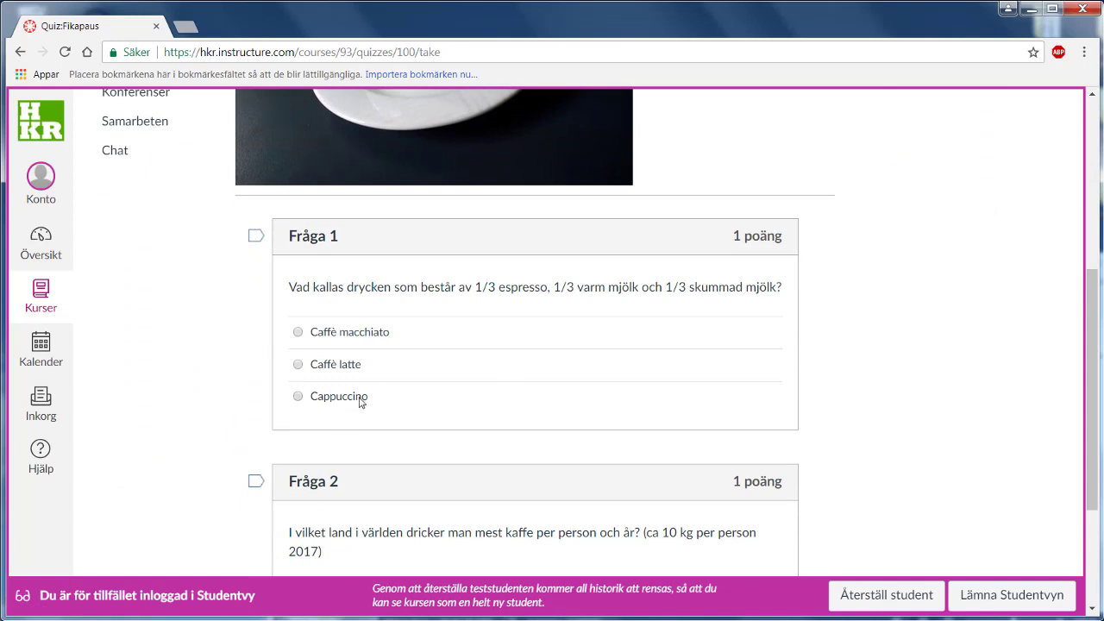
click(363, 398)
scroll(570, 402, down, 3)
click(458, 401)
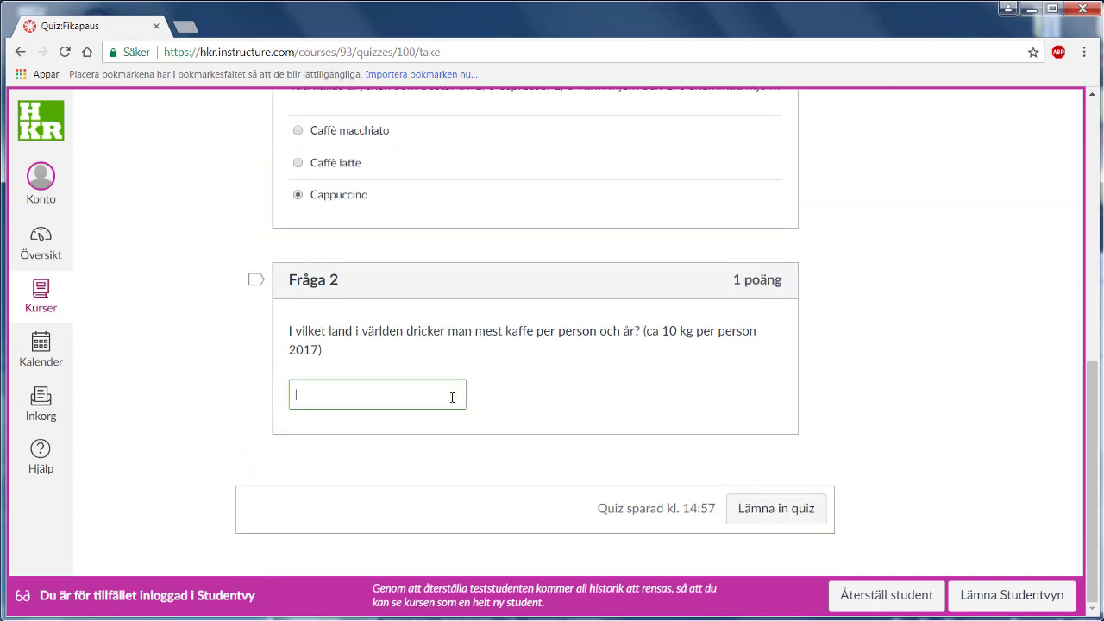
text(Finnland)
click(805, 508)
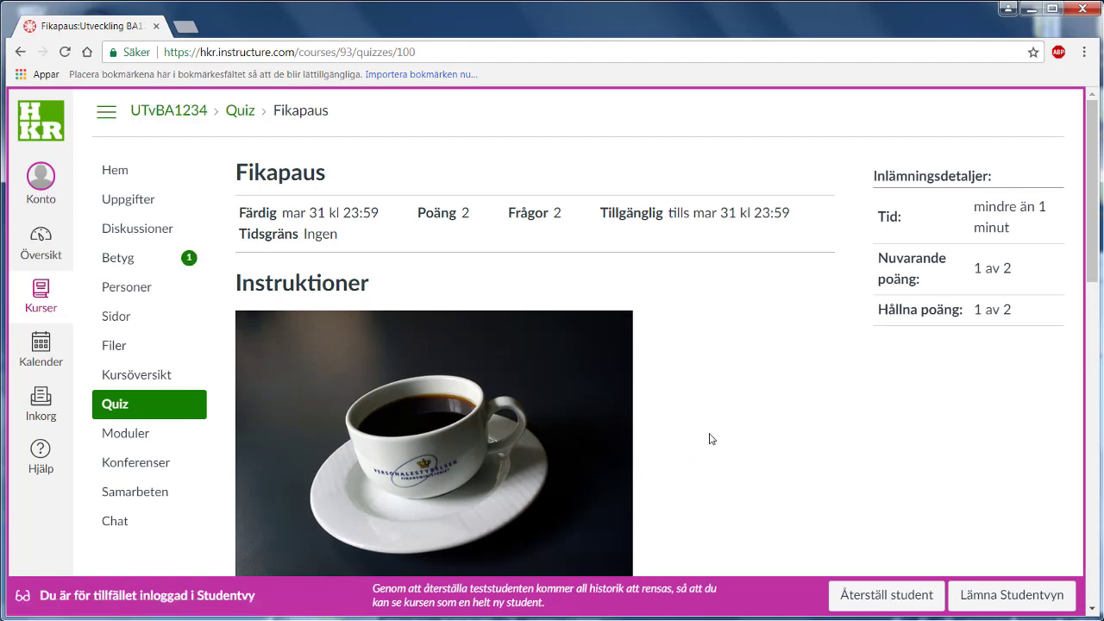
- Review the marked answers of the submitted attempt and leave the student view
scroll(717, 403, down, 9)
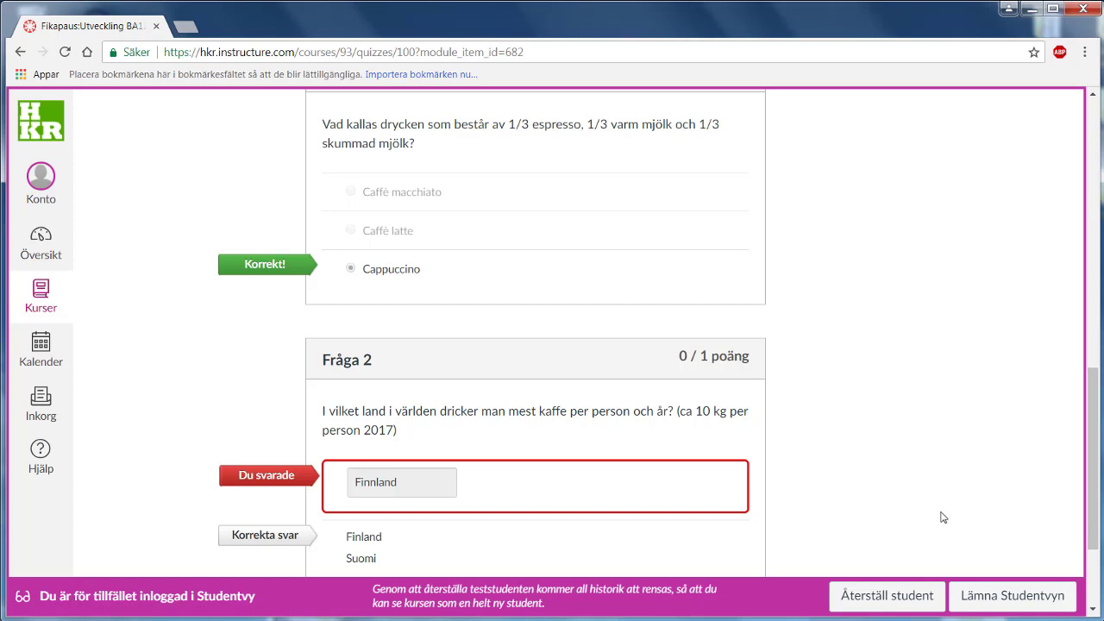
click(1007, 599)
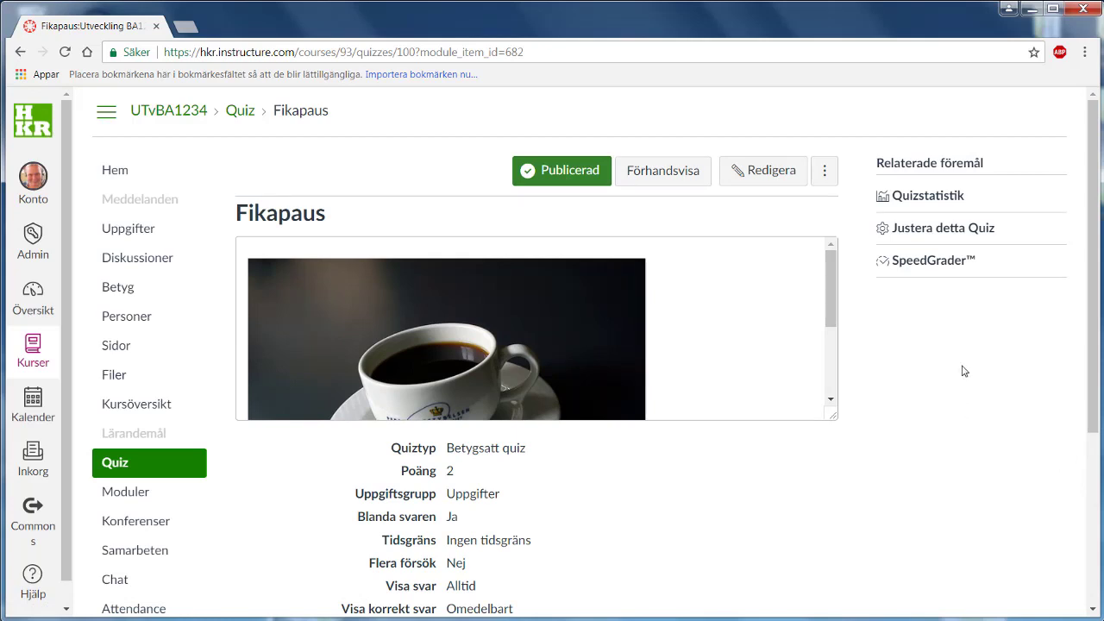
- Examine the Fikapaus quiz statistics, including the score summary and the answer breakdown for each question
click(918, 196)
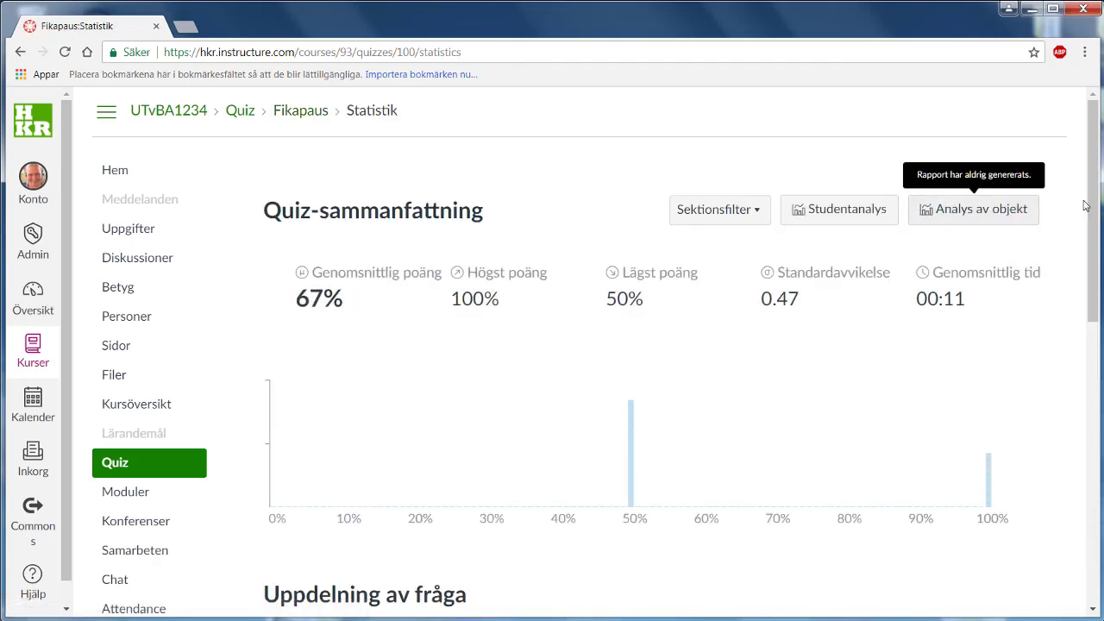
drag(1092, 207, 1085, 449)
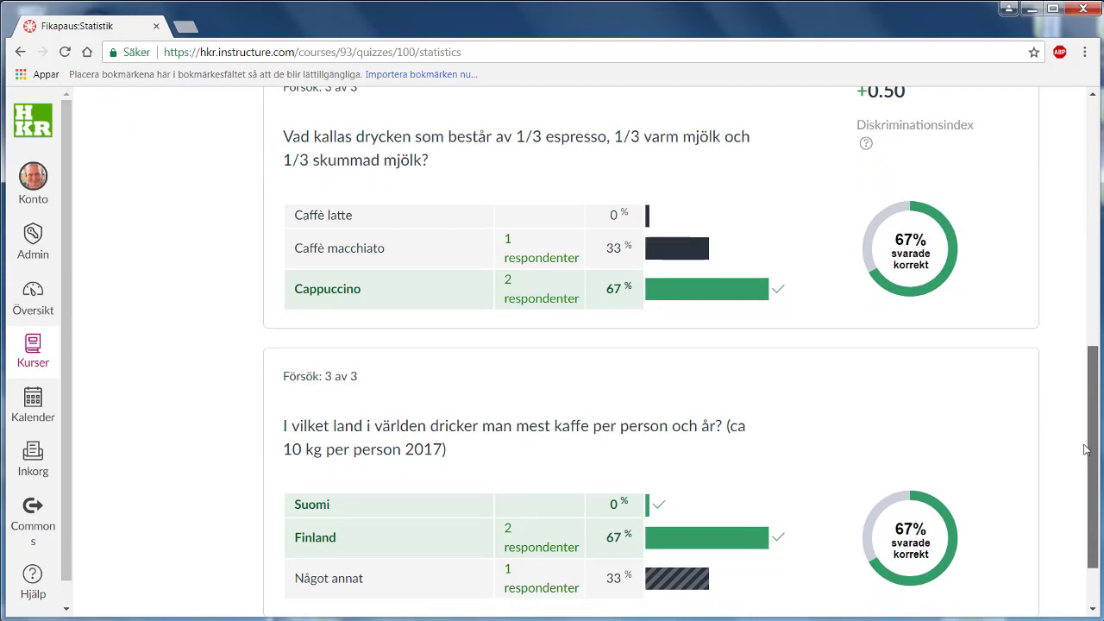
drag(1086, 450, 1098, 220)
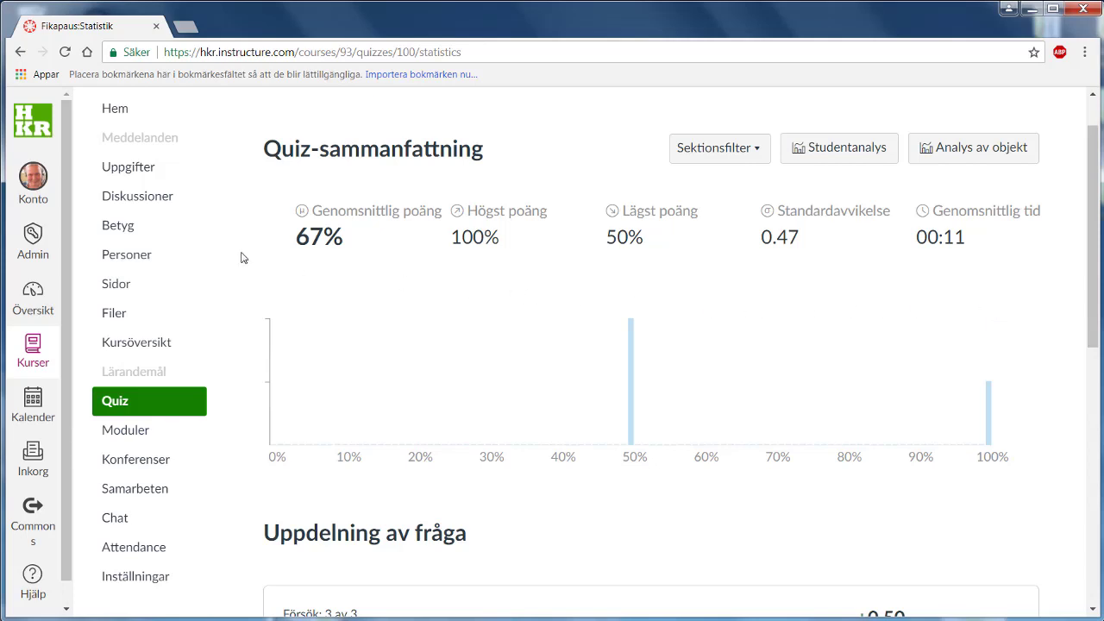
- Open the course gradebook and launch SpeedGrader for the Fikapaus quiz
click(119, 230)
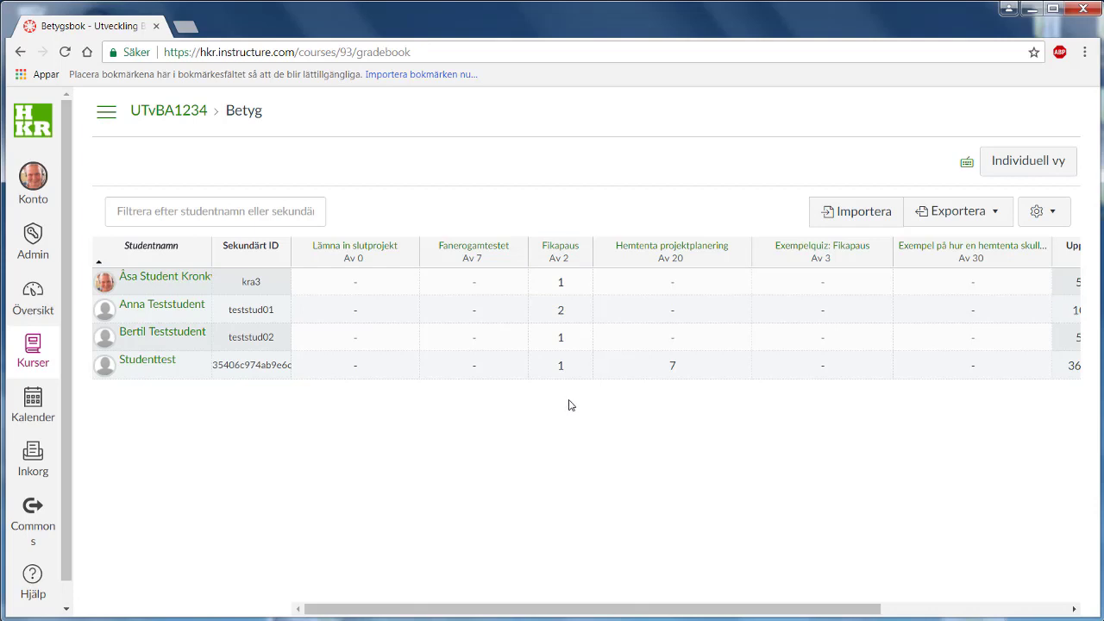
click(585, 260)
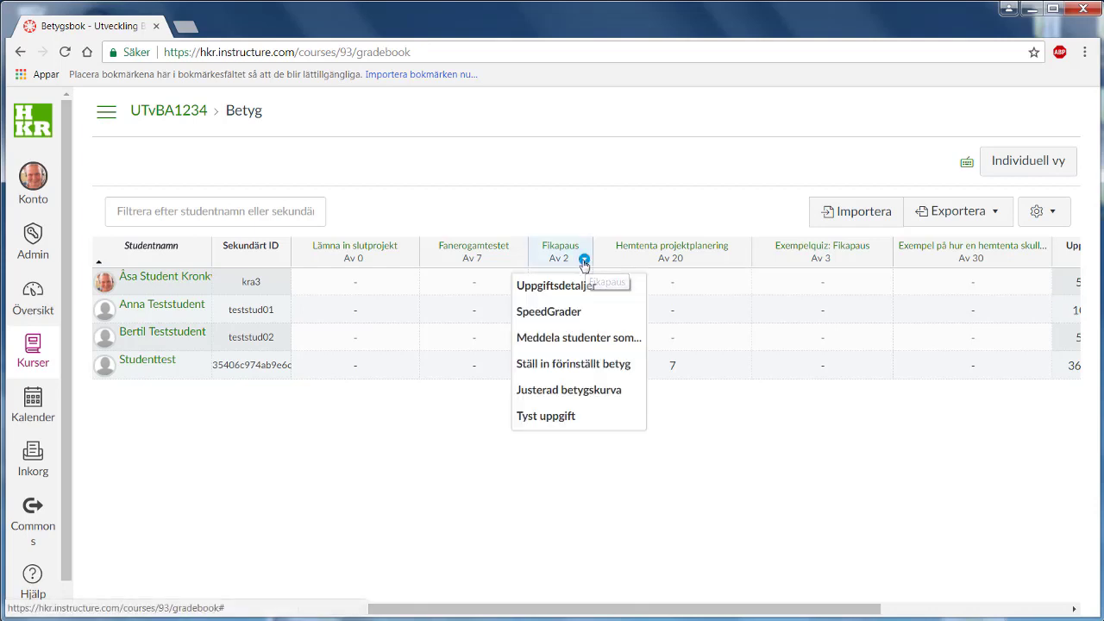
click(562, 311)
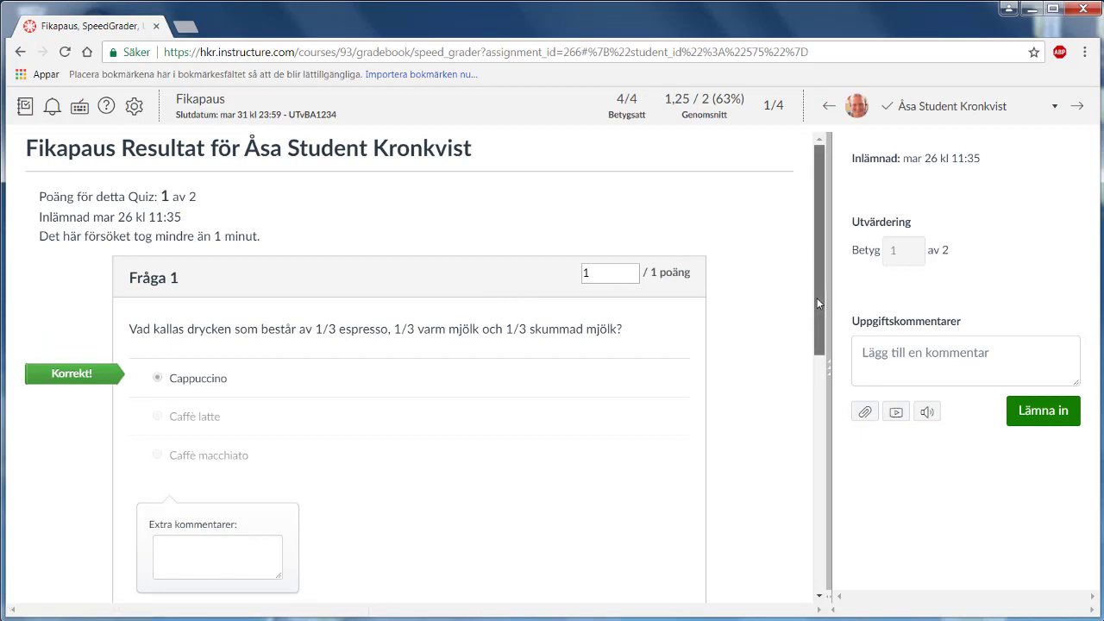
- Award 1 point for the first student's Finnland answer to Fråga 2, update the score and return to the gradebook
scroll(817, 297, down, 6)
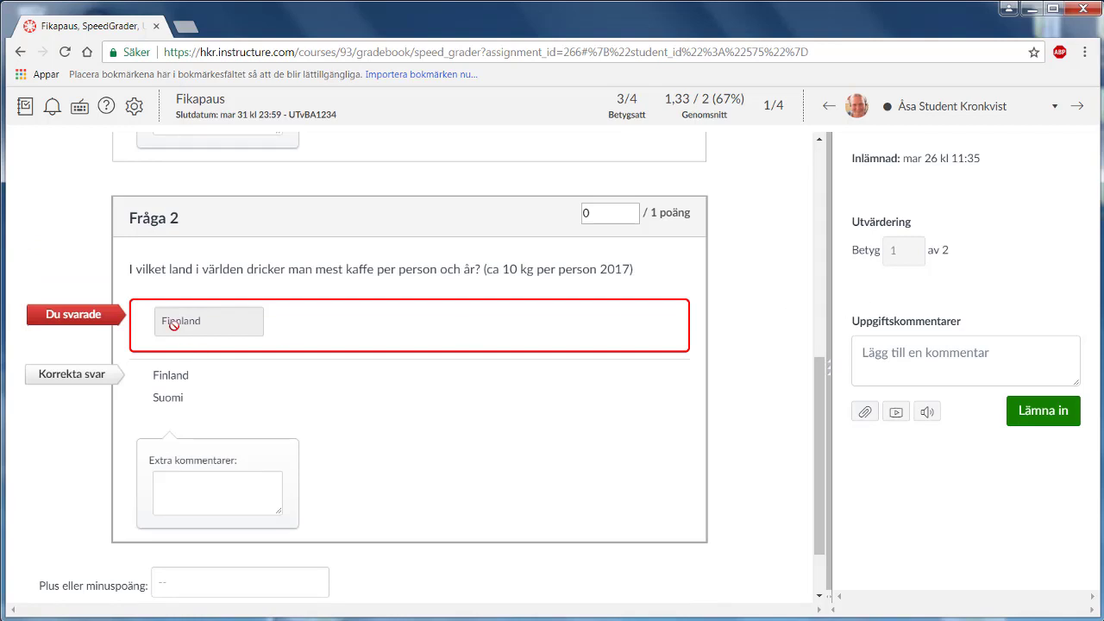
click(597, 212)
text(1)
drag(821, 500, 812, 559)
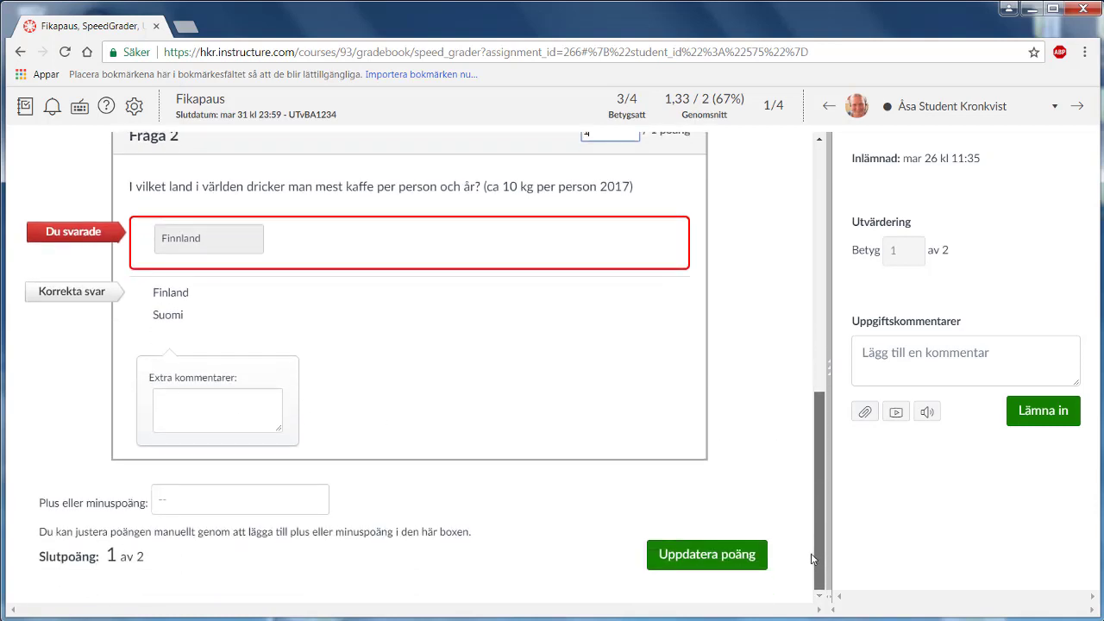
click(707, 559)
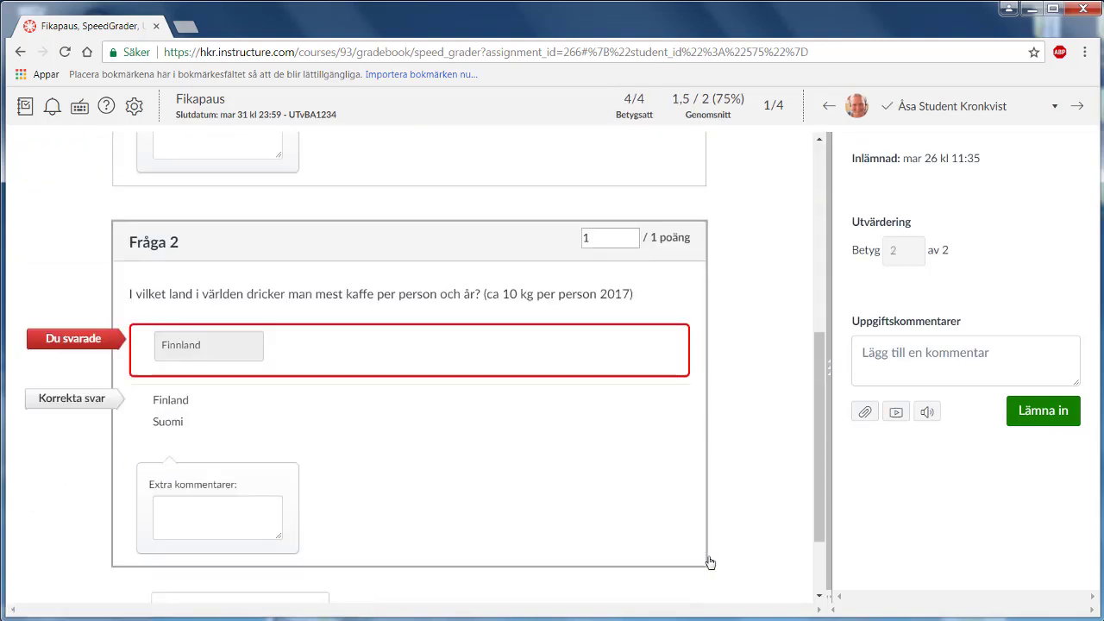
click(24, 107)
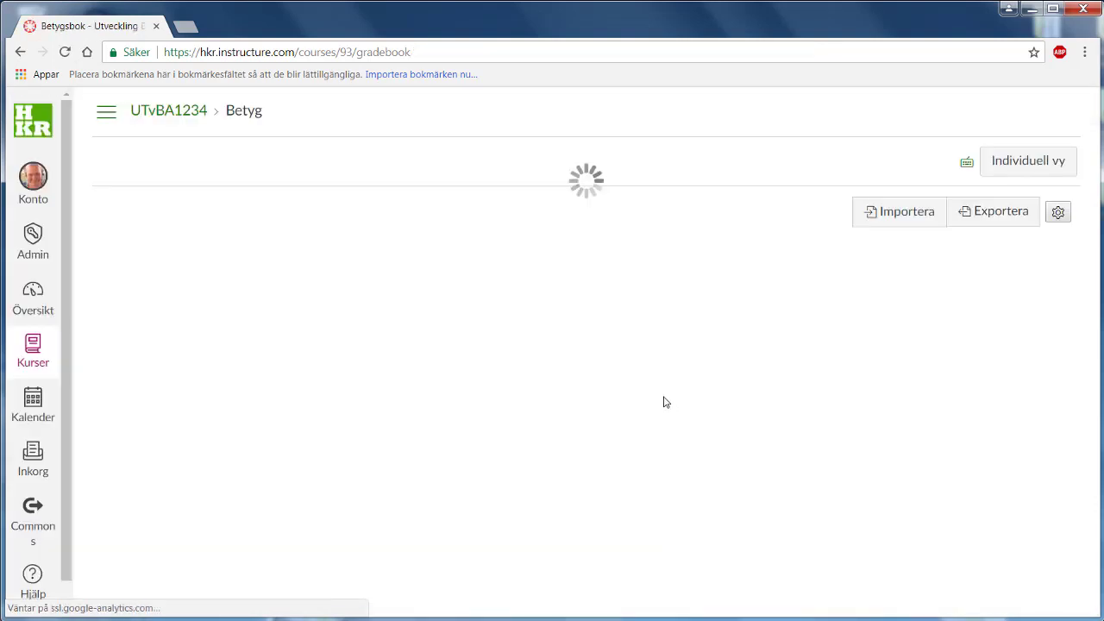